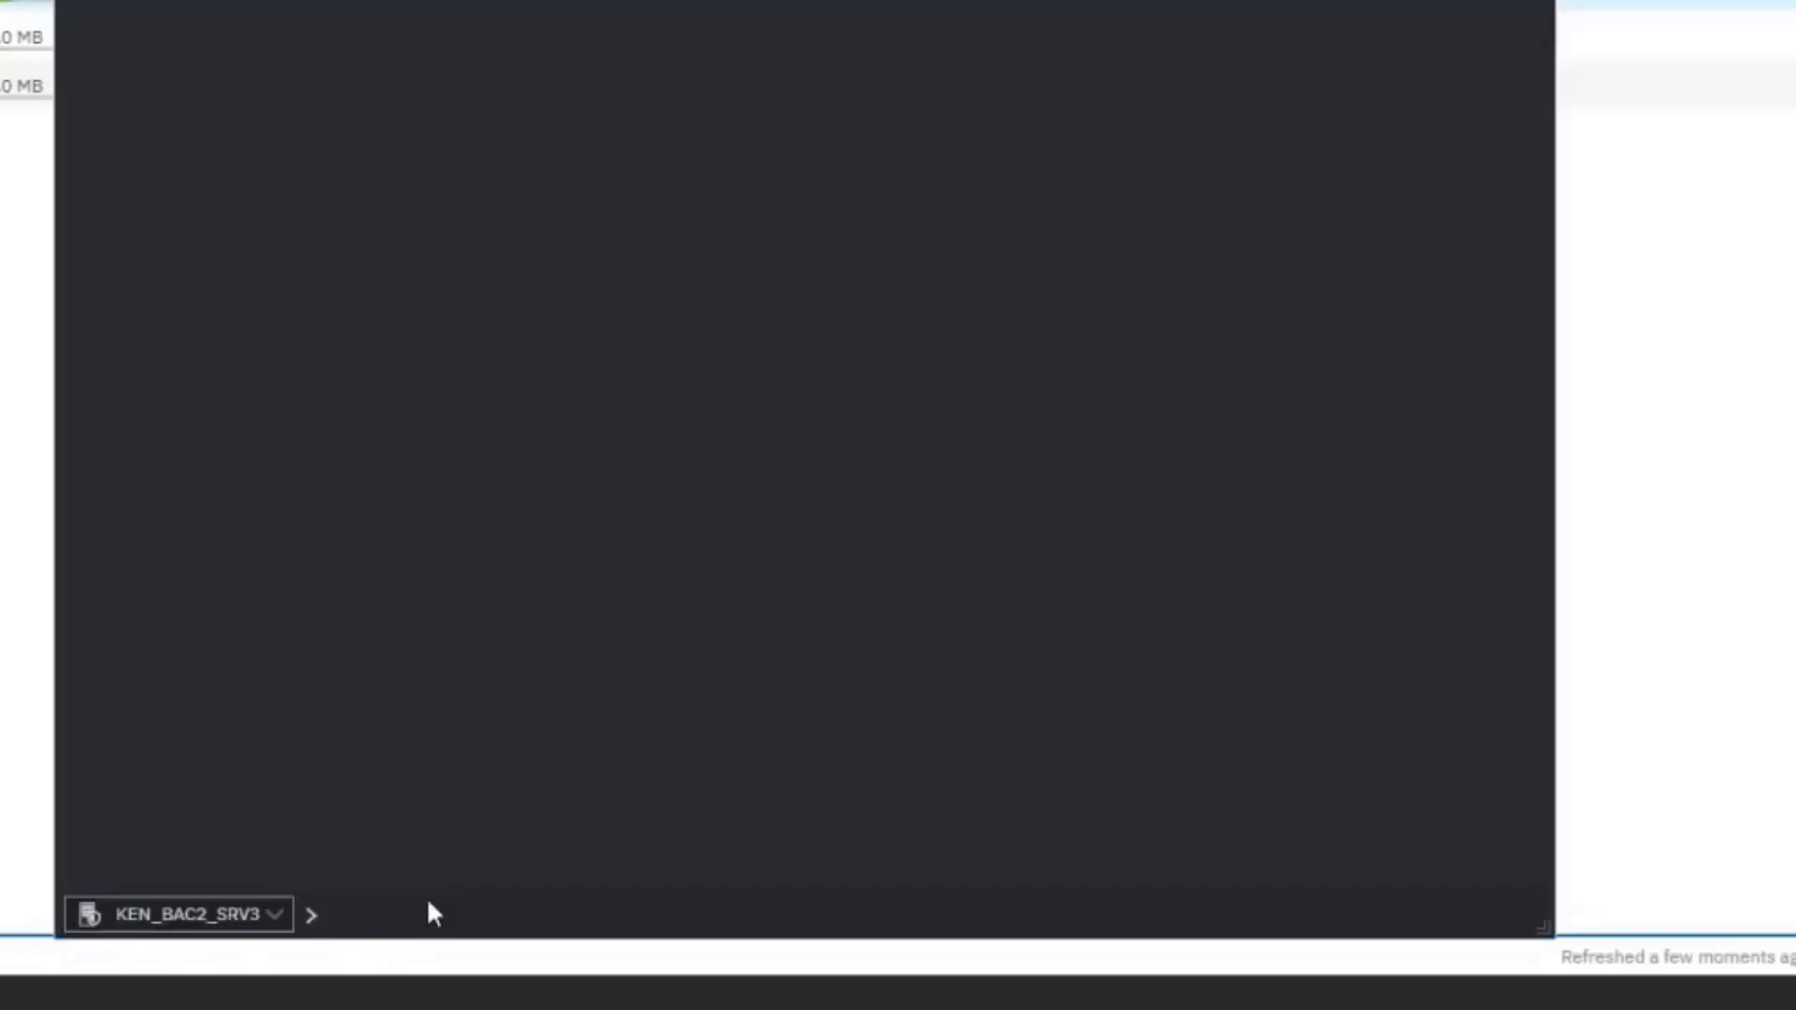
Begin a define connection command for my_connection with cloudtype=s3 and cloudurl=1.1.1.1
text(defi)
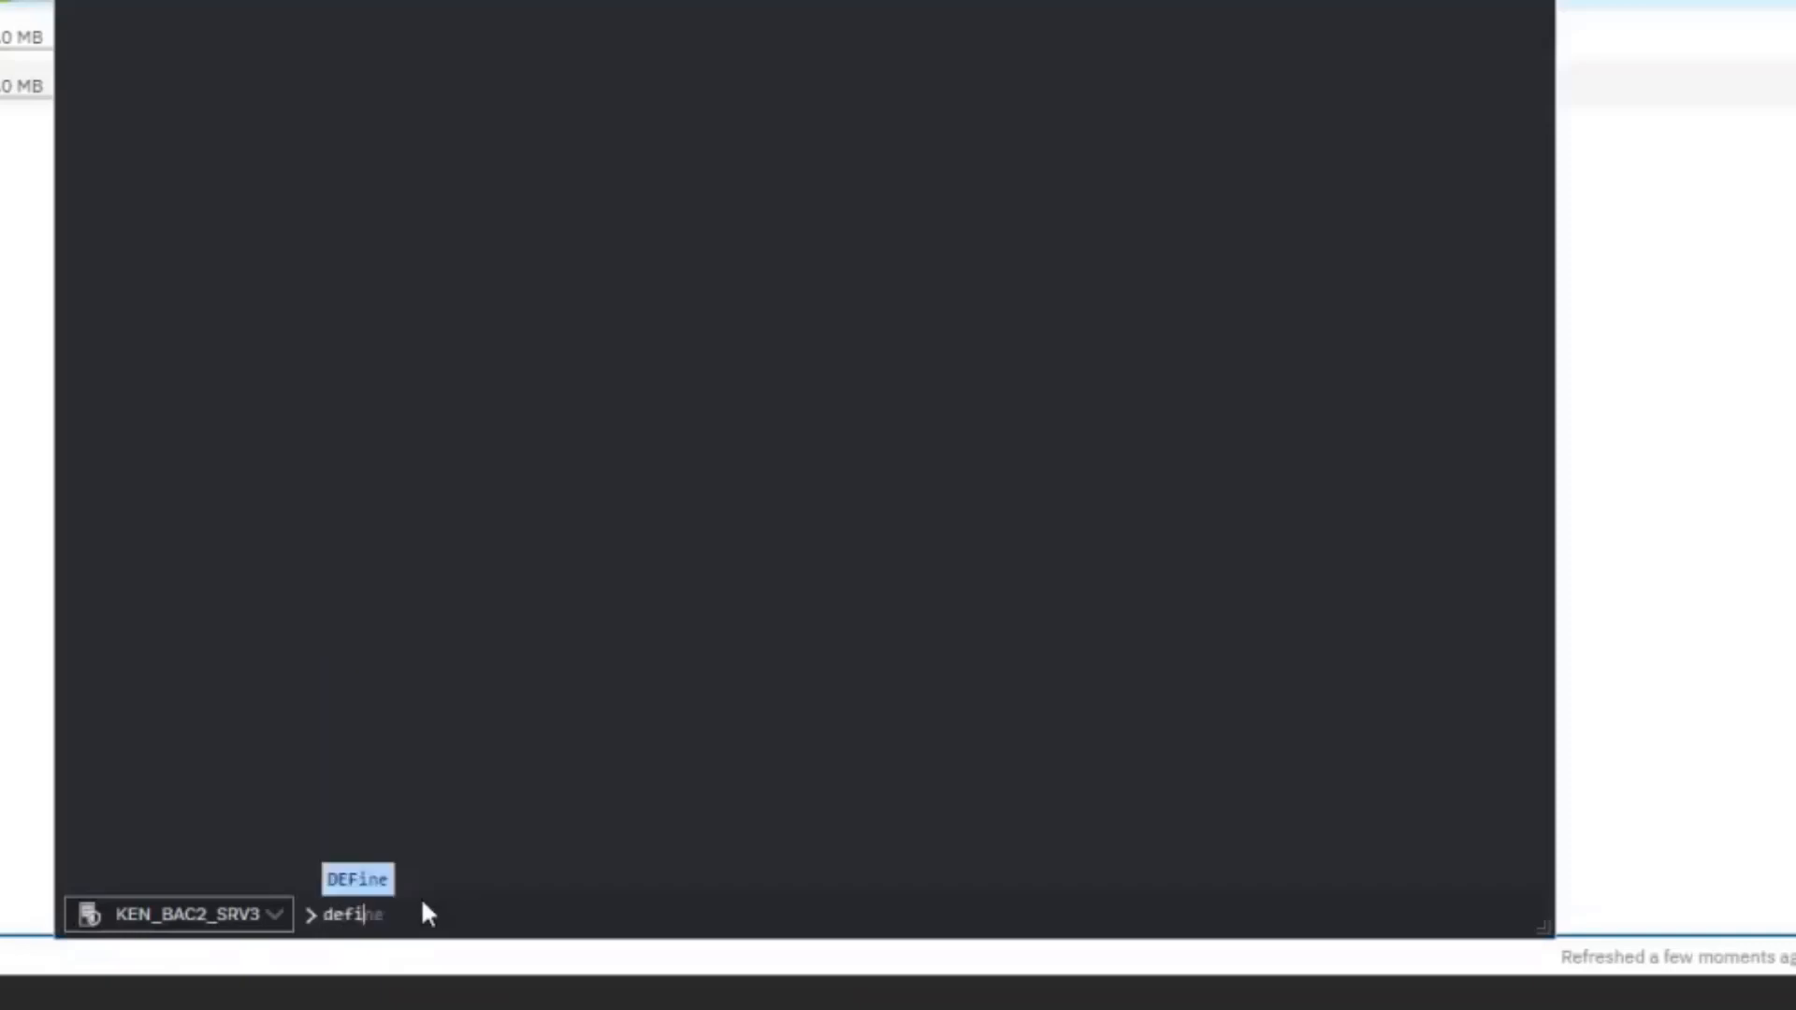
text(ne )
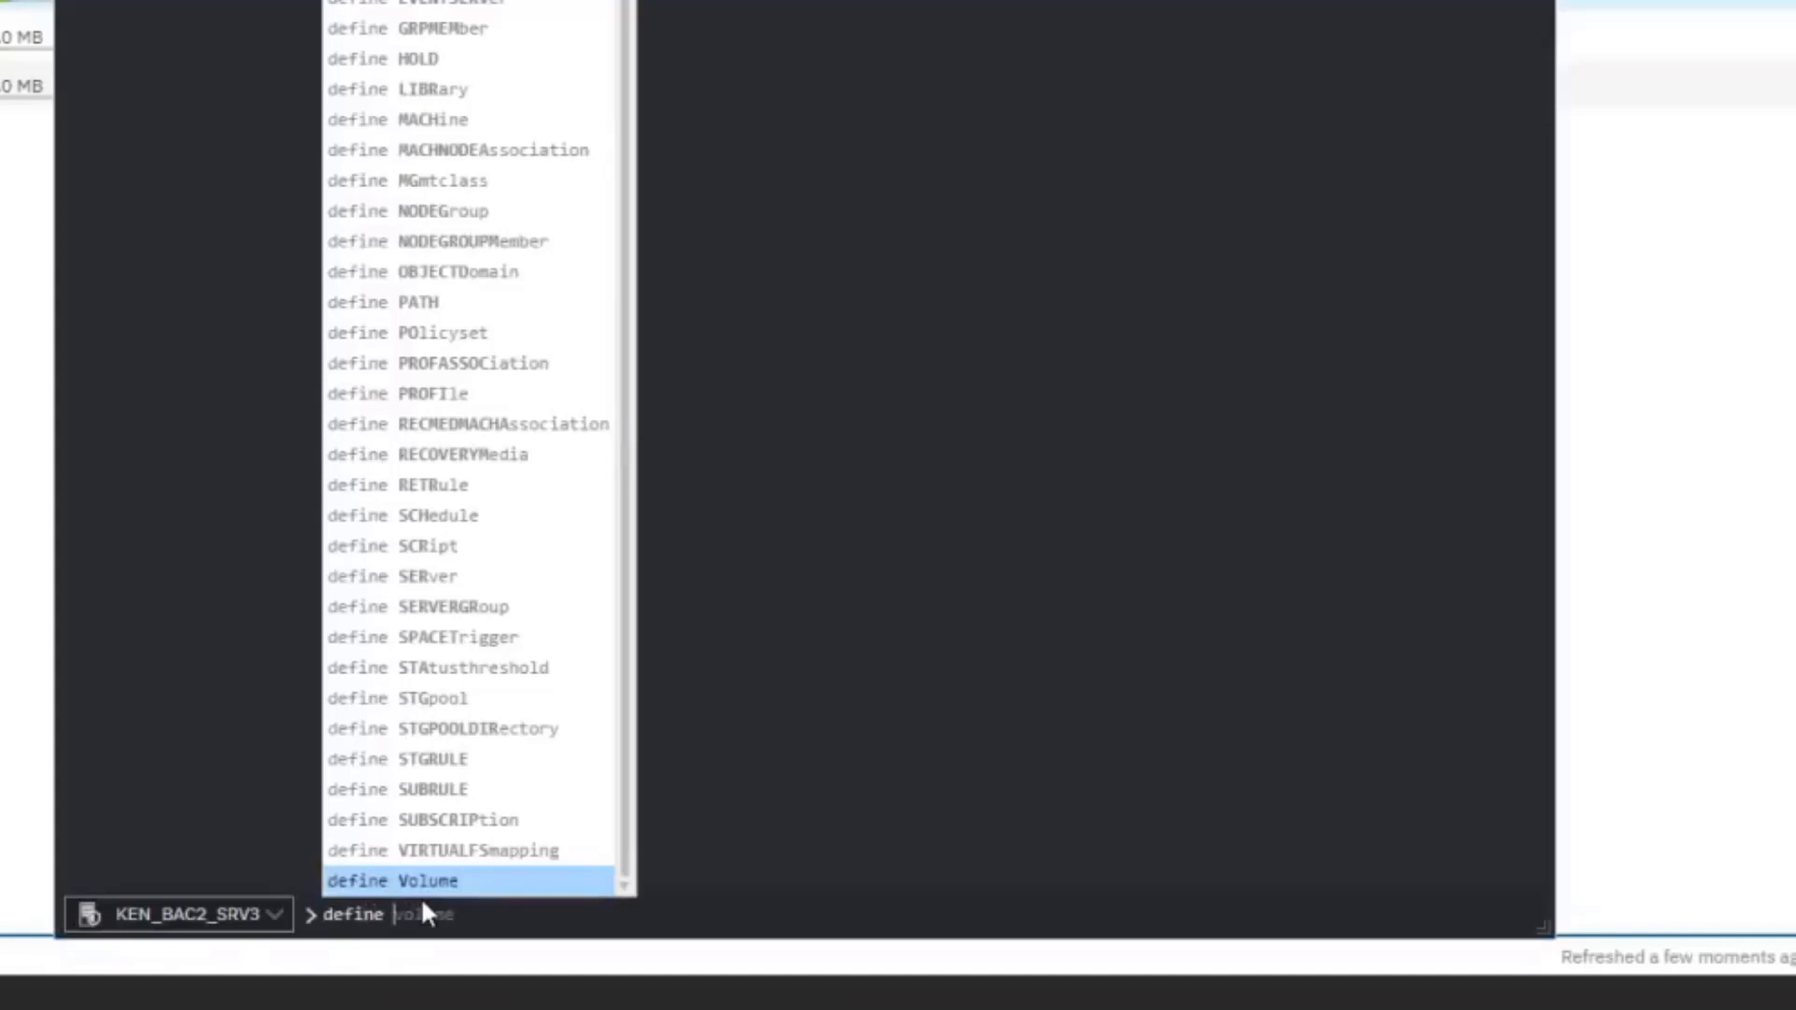
text(connec)
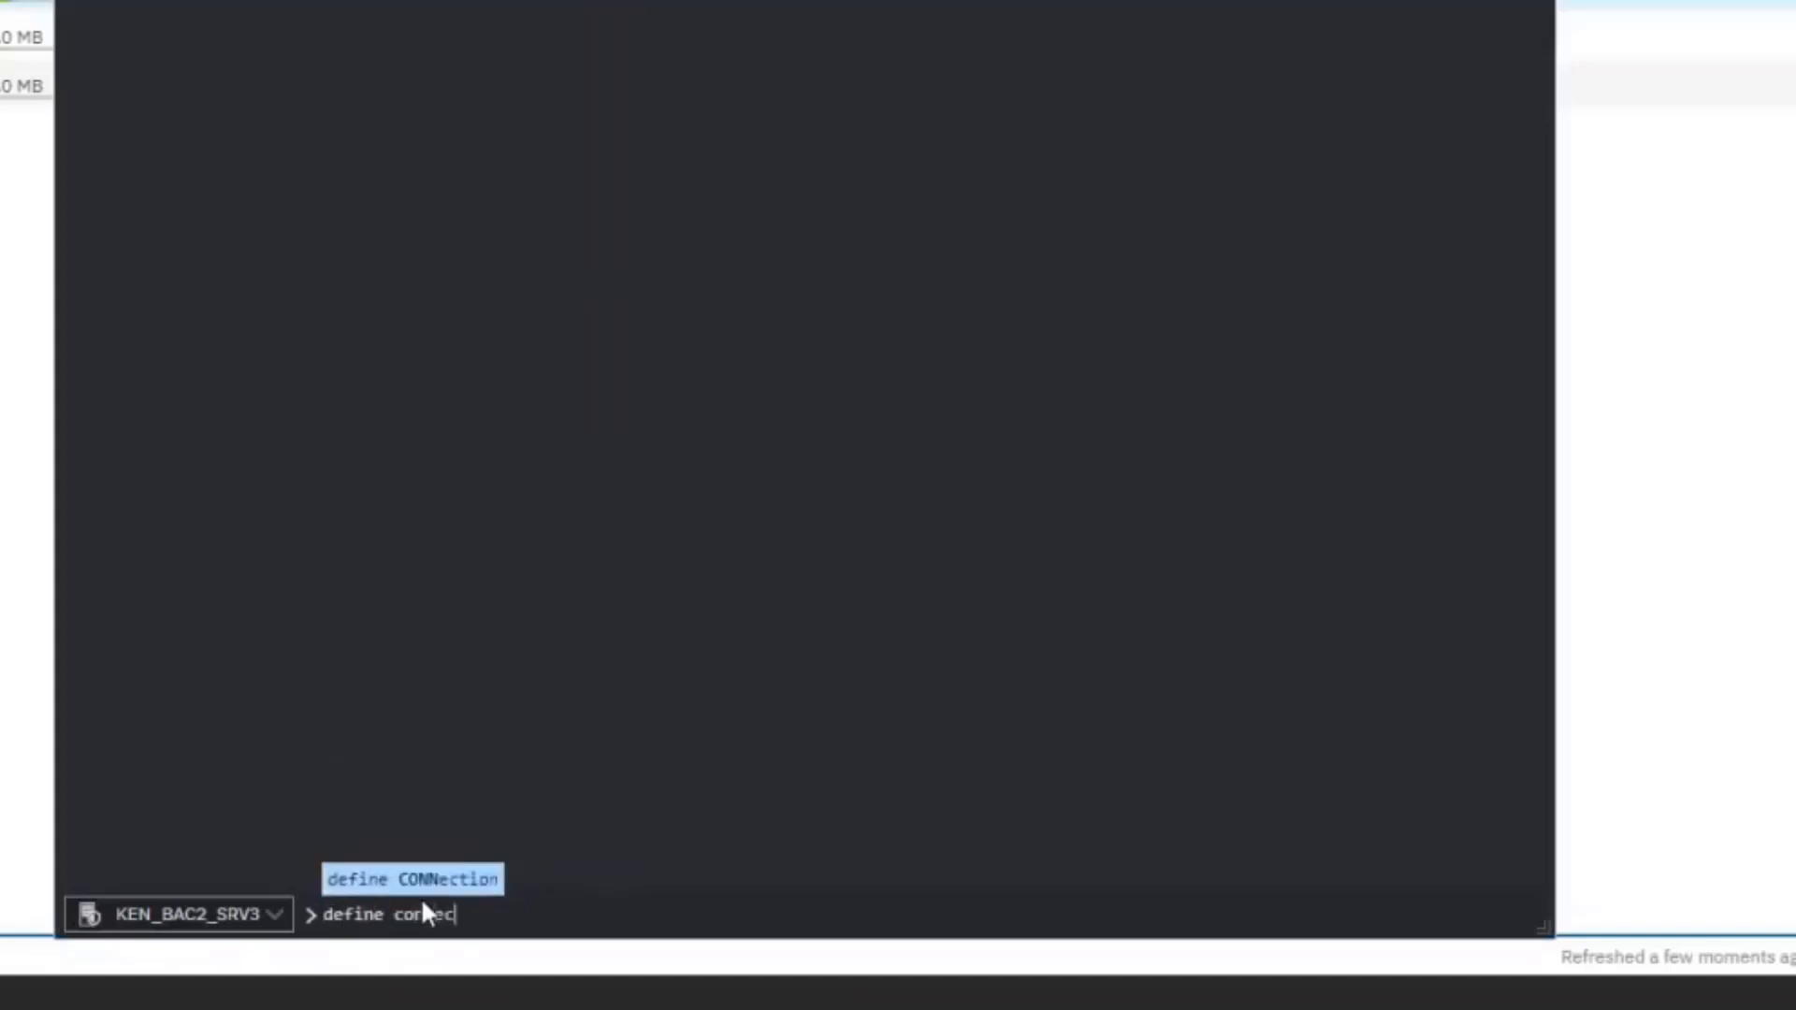
text(tion m)
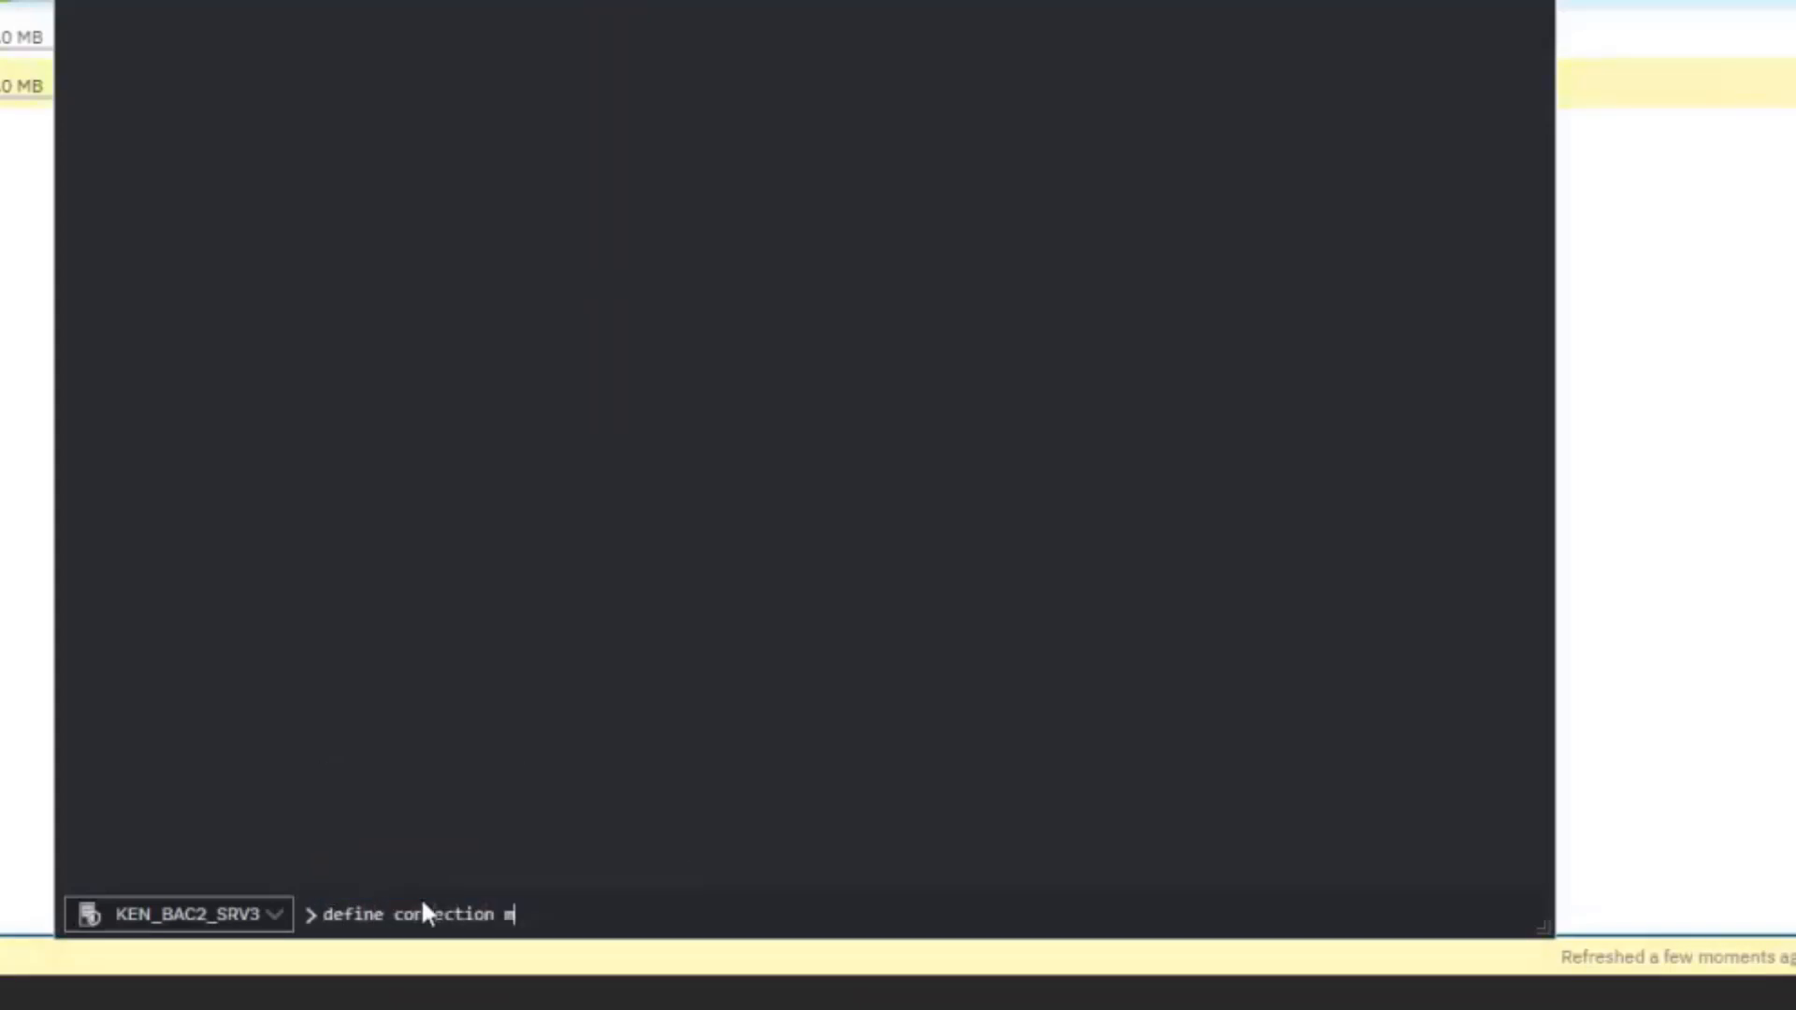
text(y_connection)
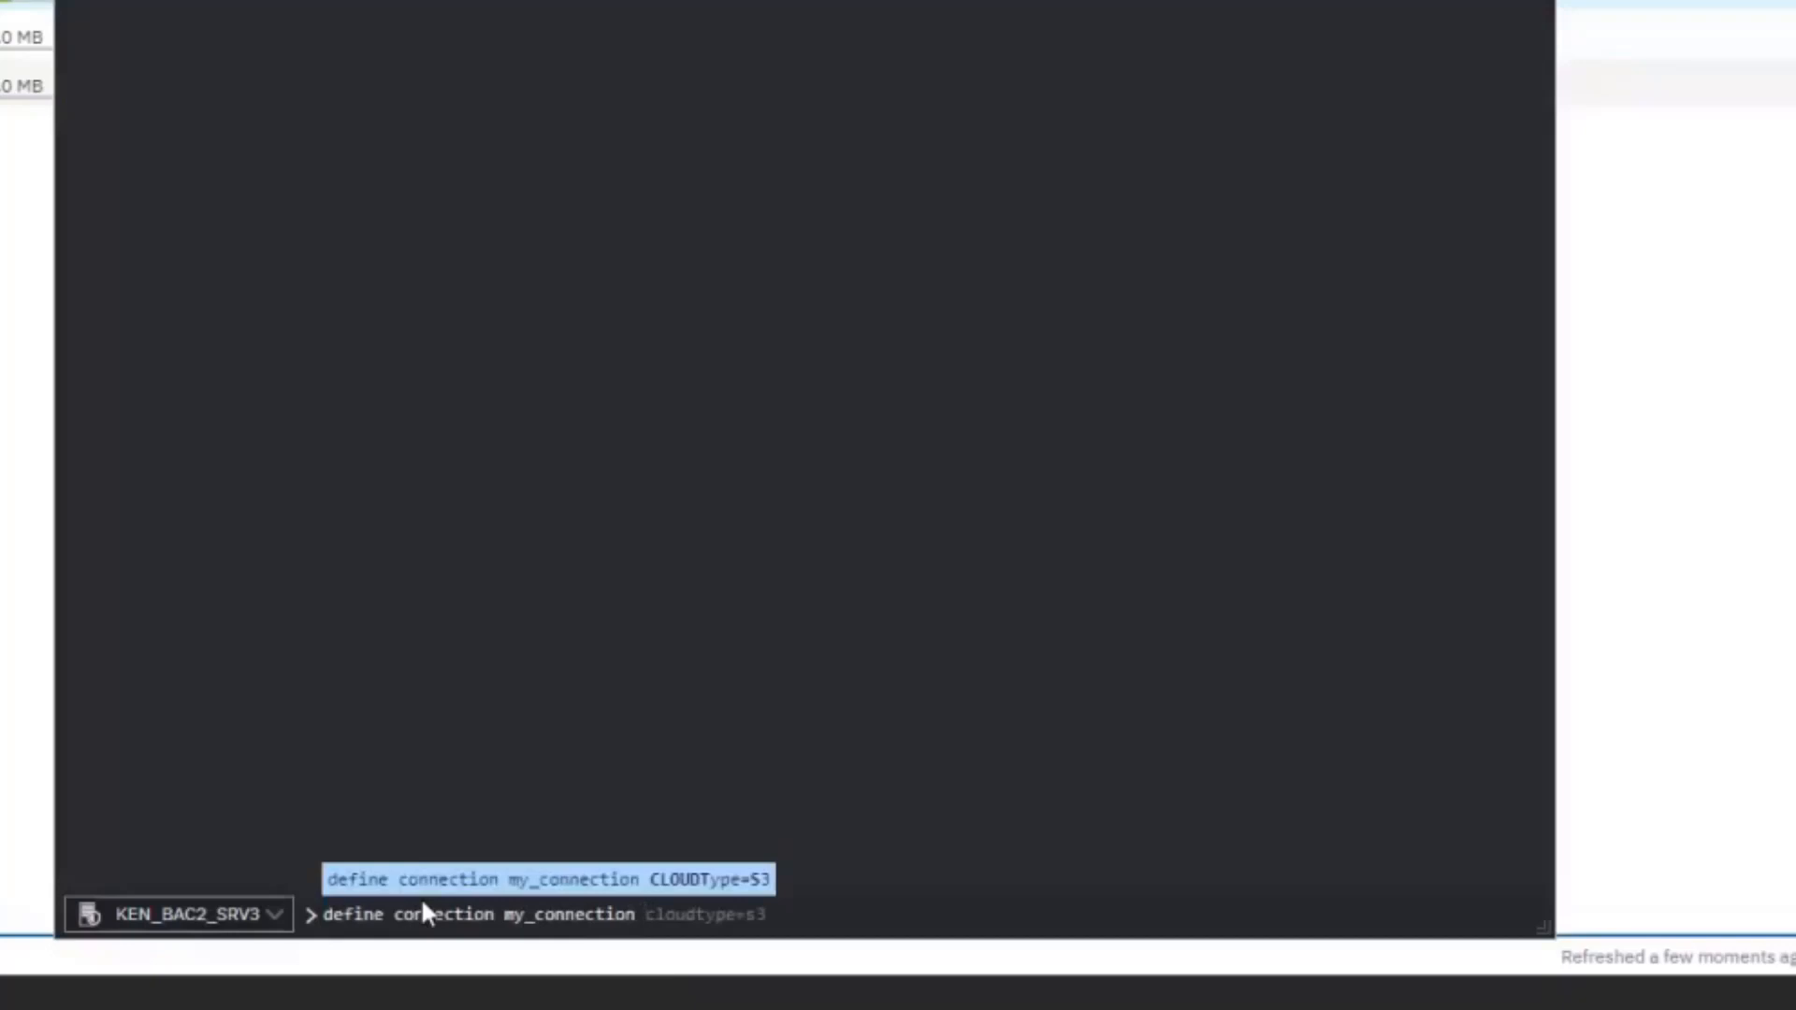
key(Tab)
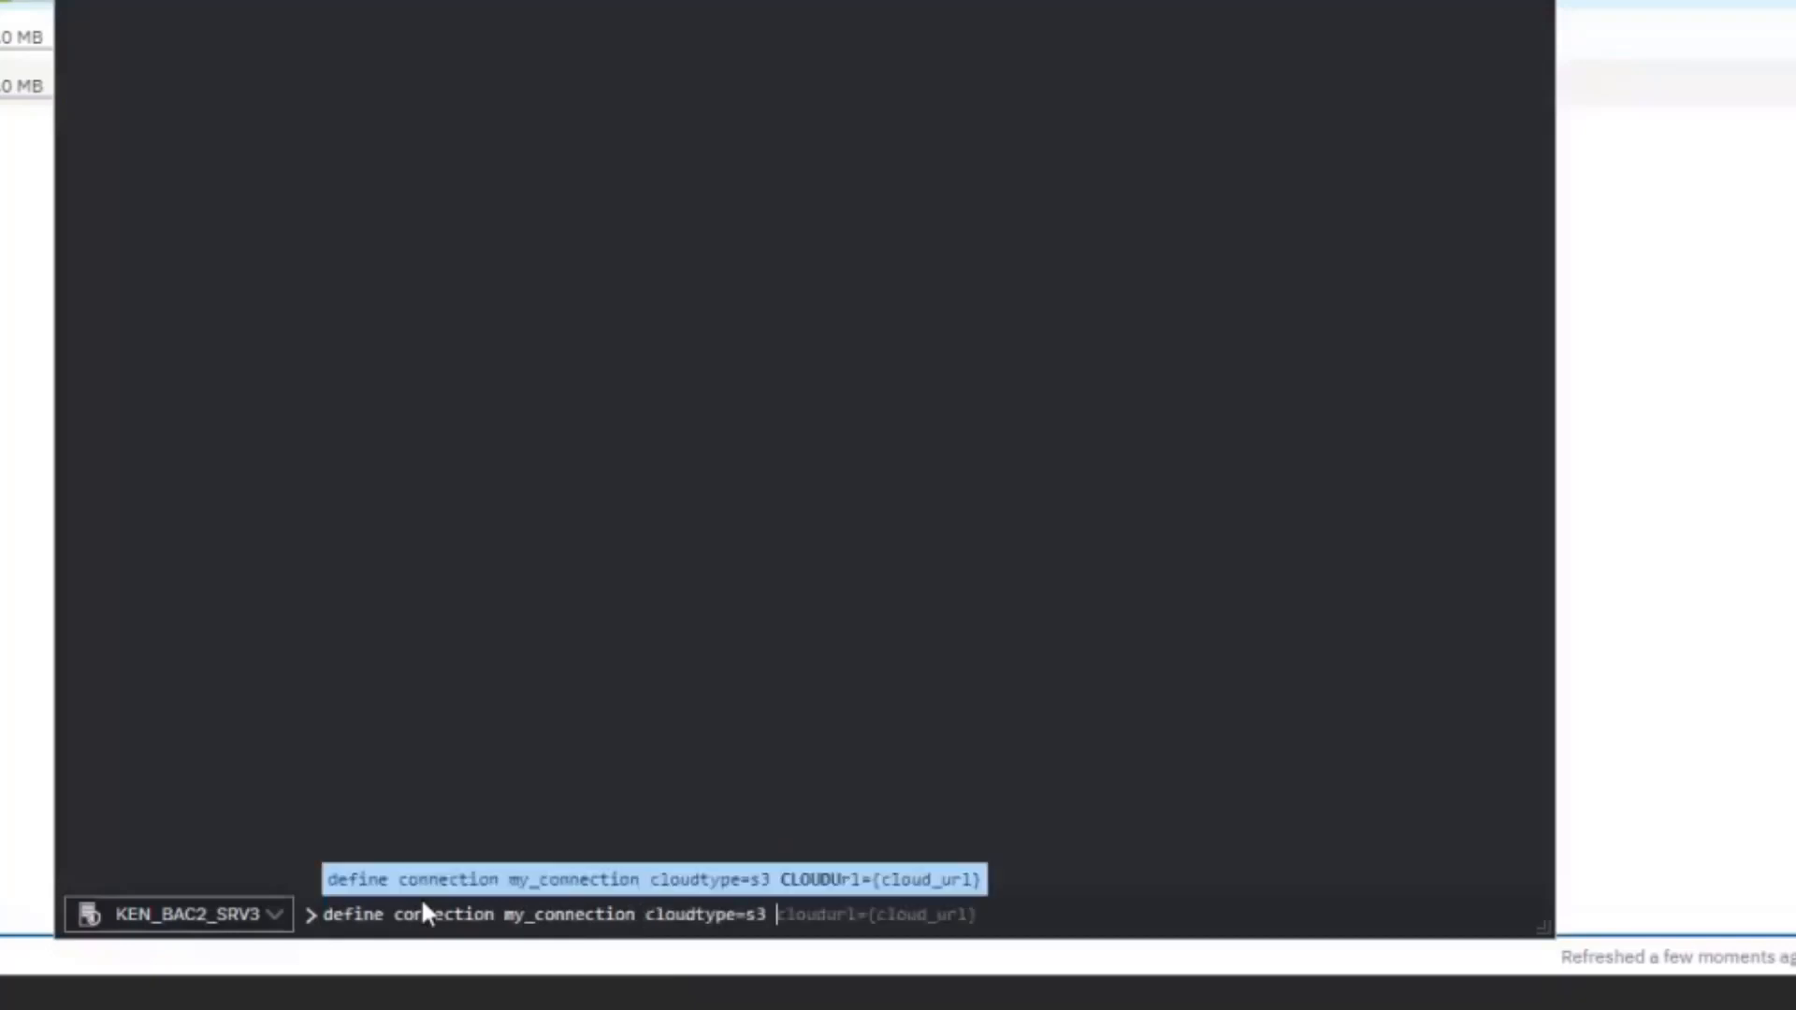
key(Tab)
text(1.)
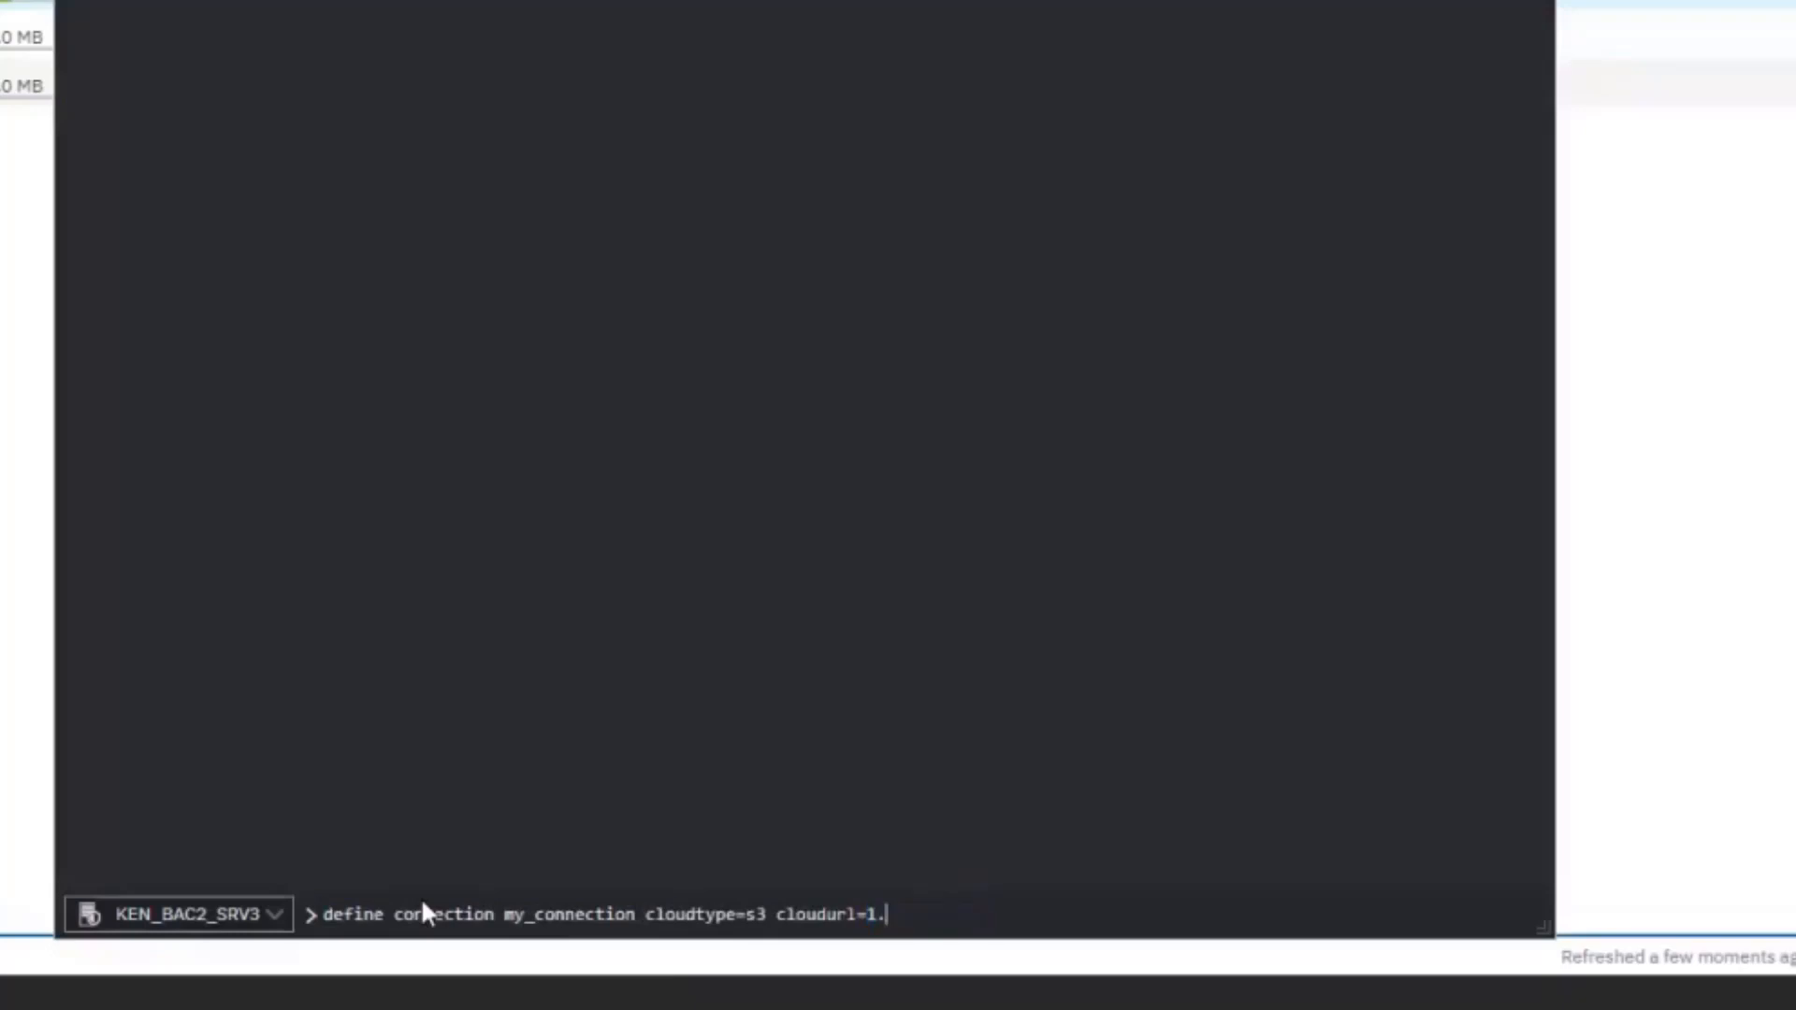
text(1.1.1)
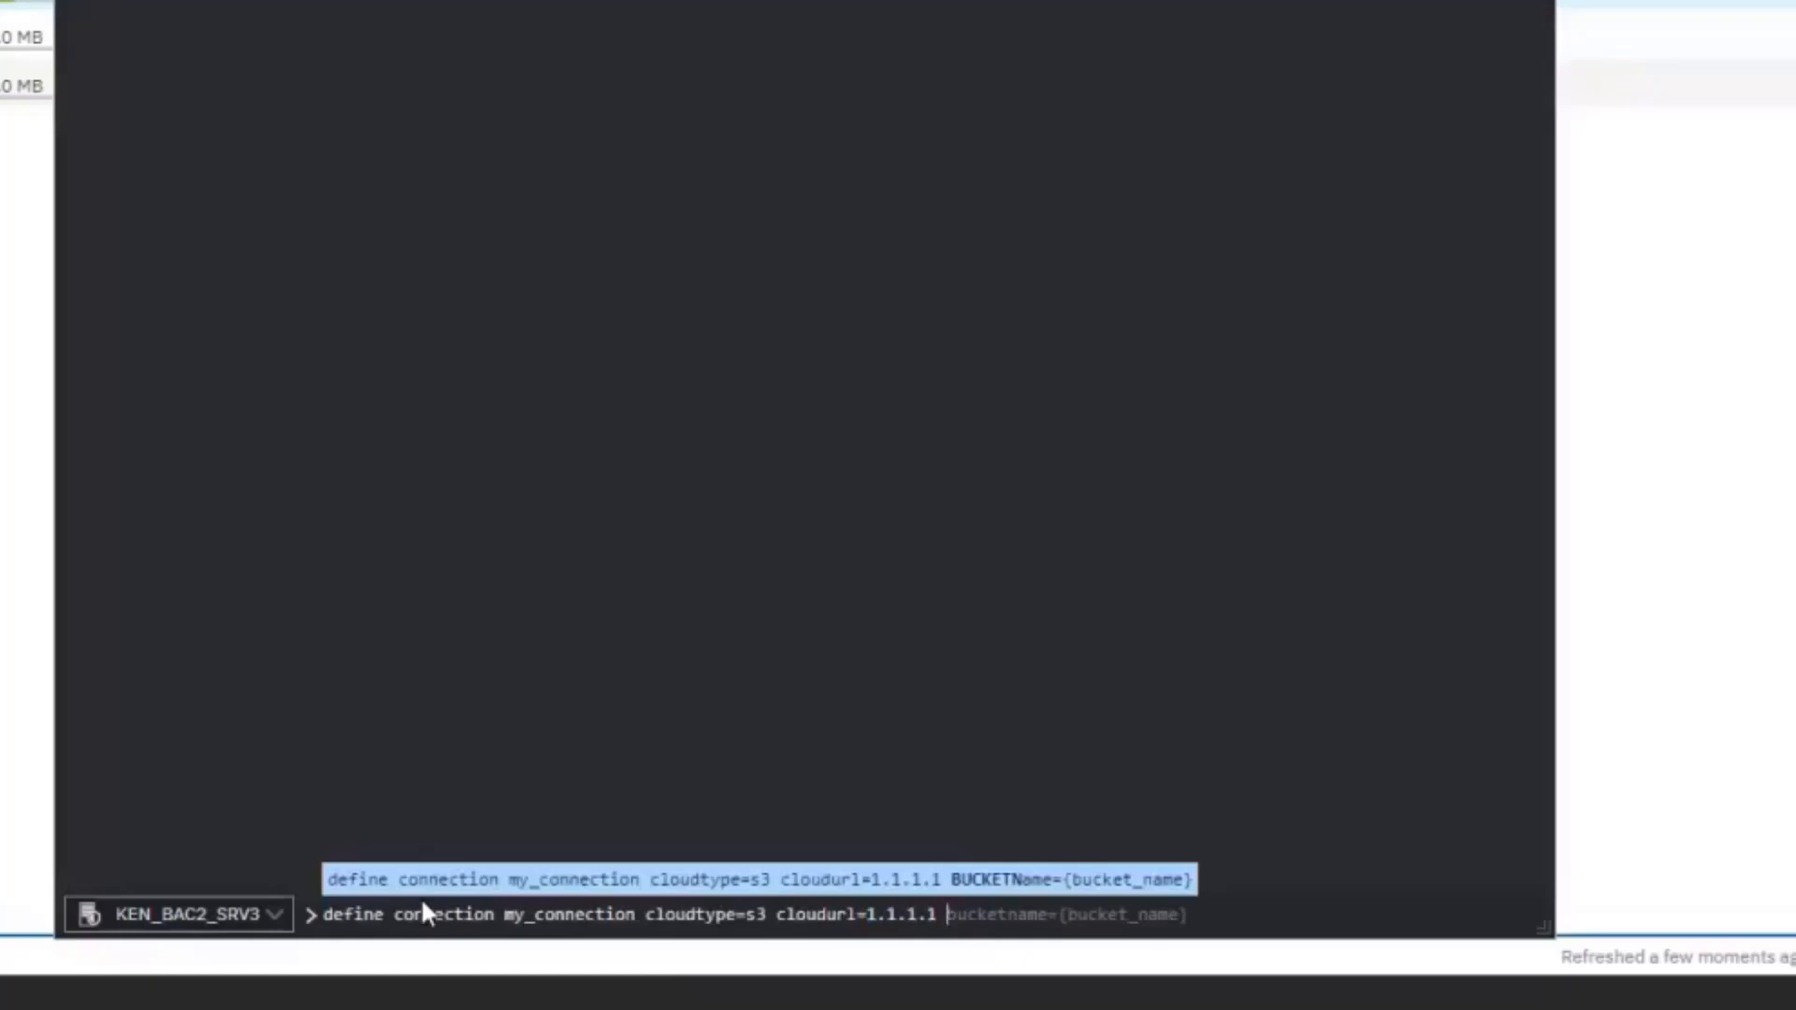
Extend the connection command with bucketname=my_bucket, the cloud identity and the connection password
key(Tab)
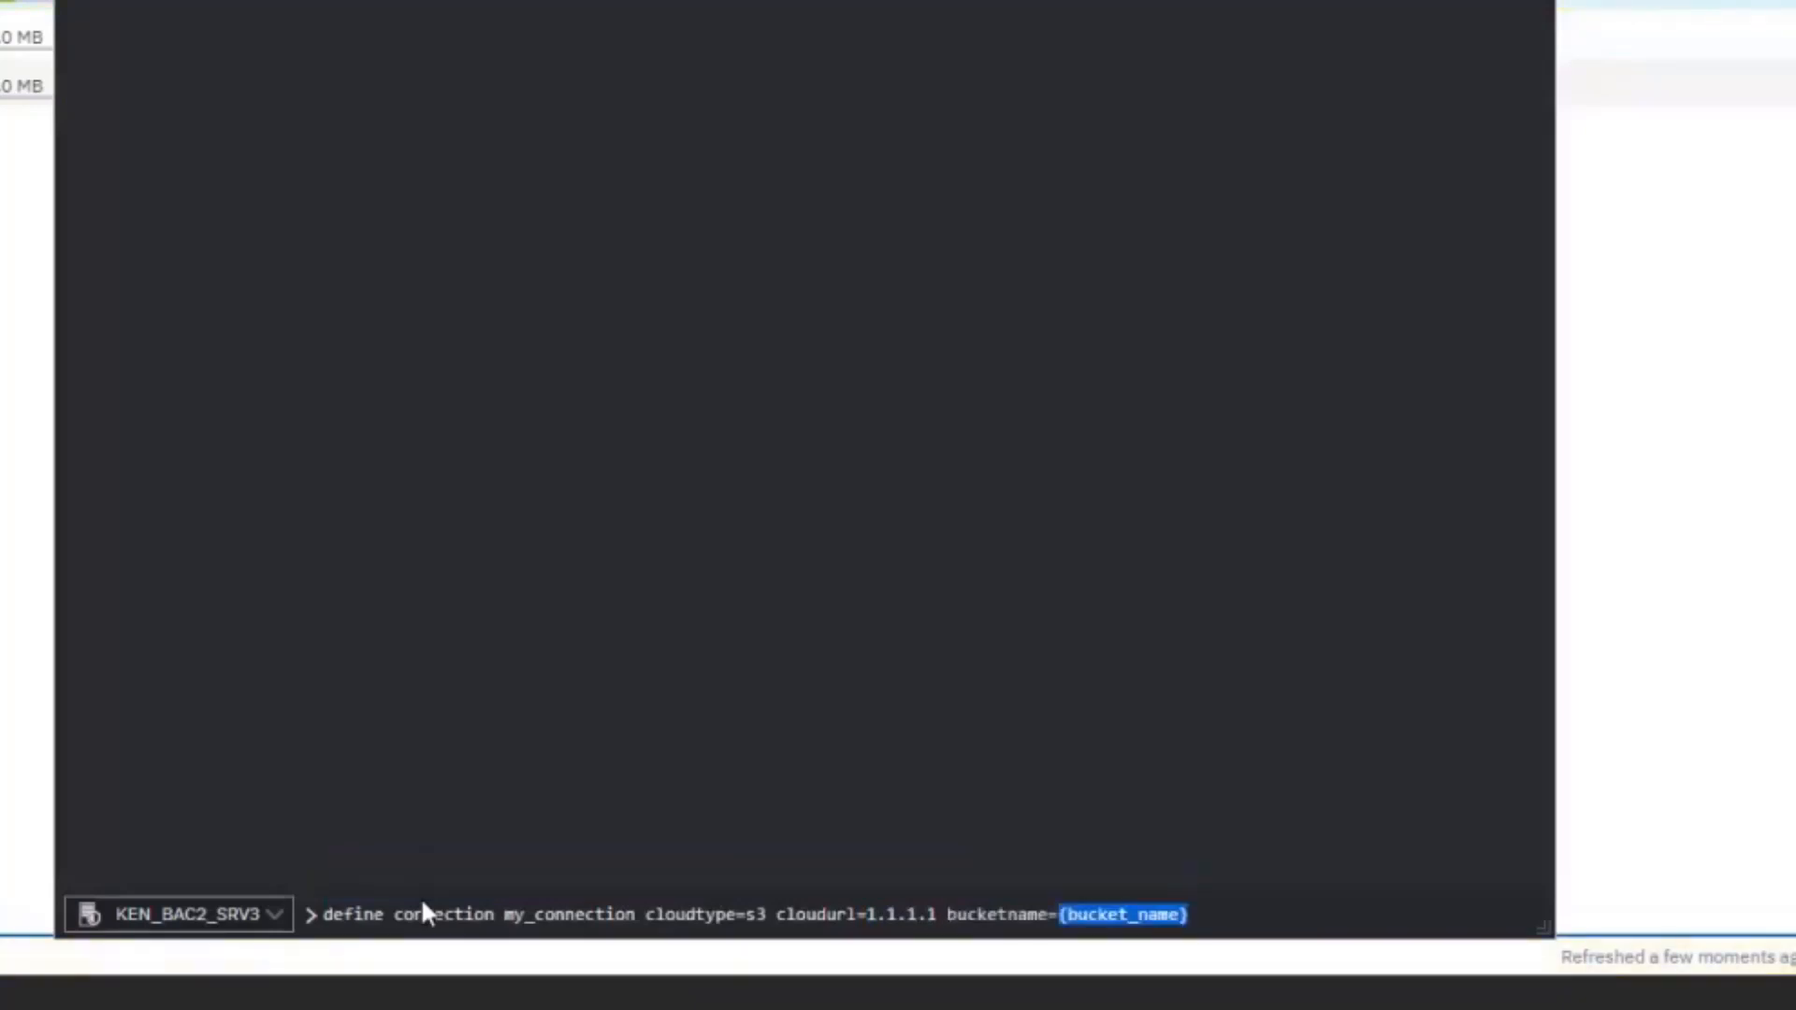
text(my_buc)
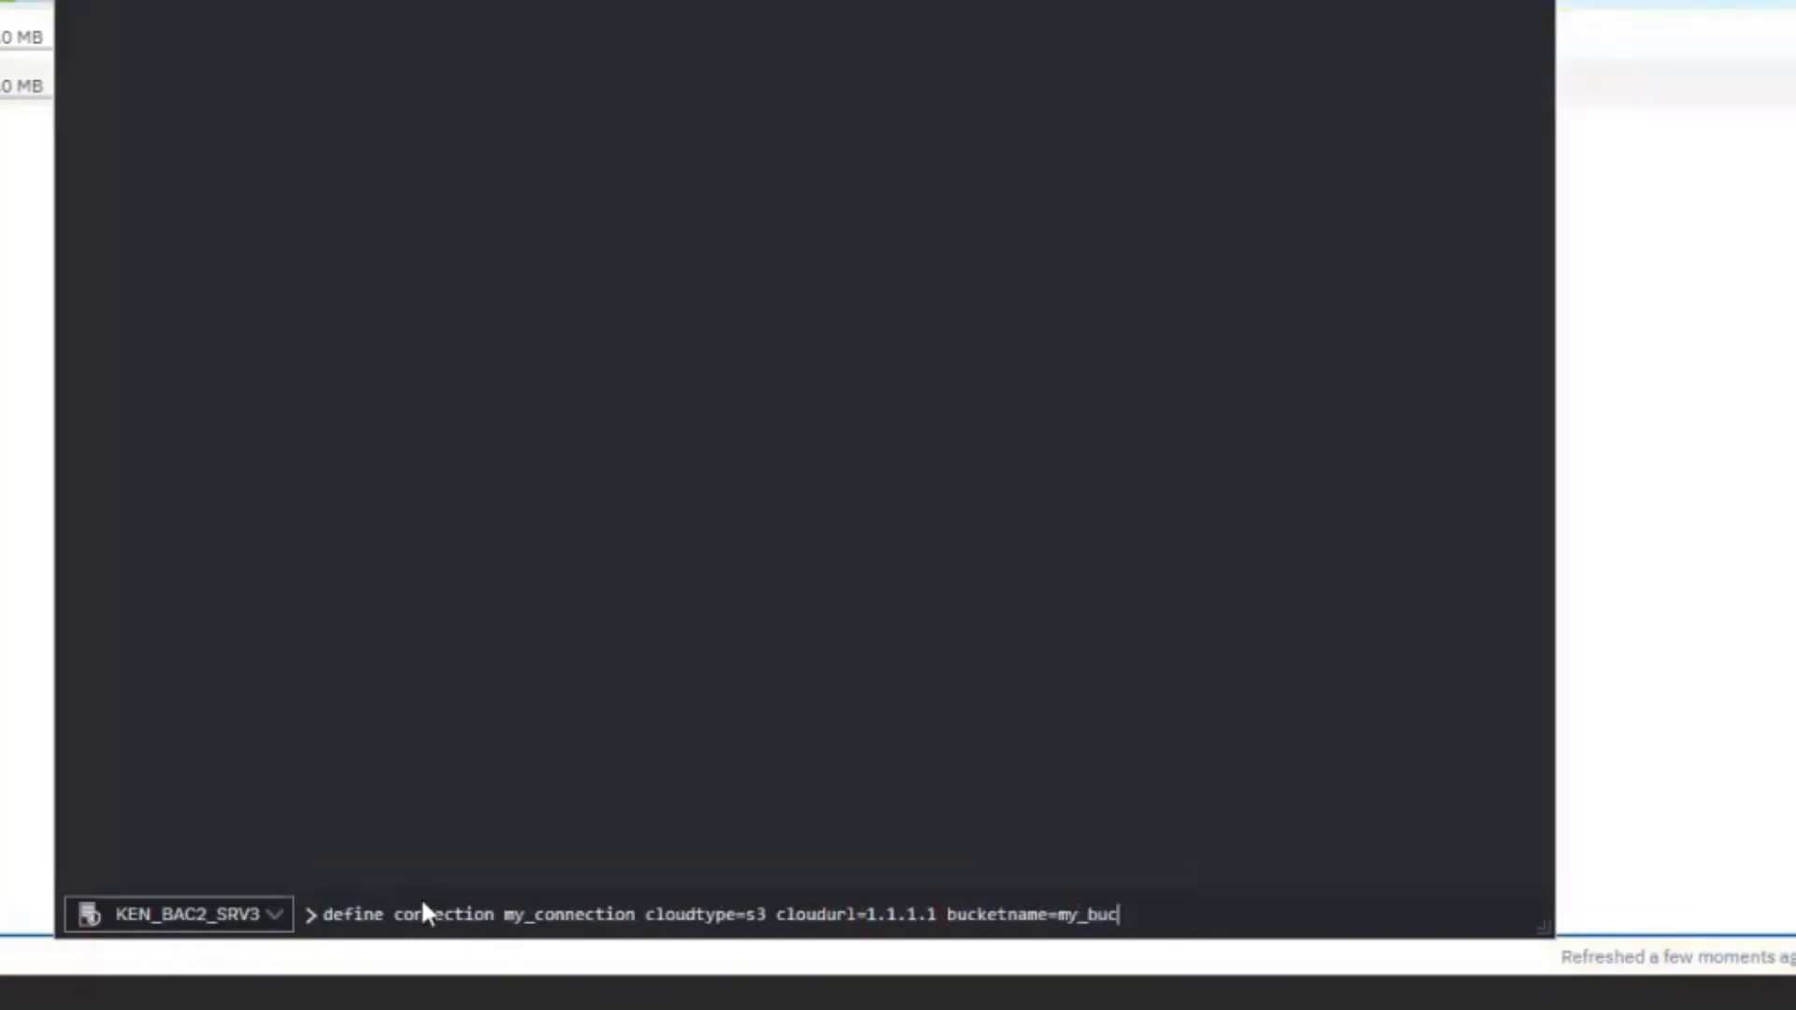
text(ket)
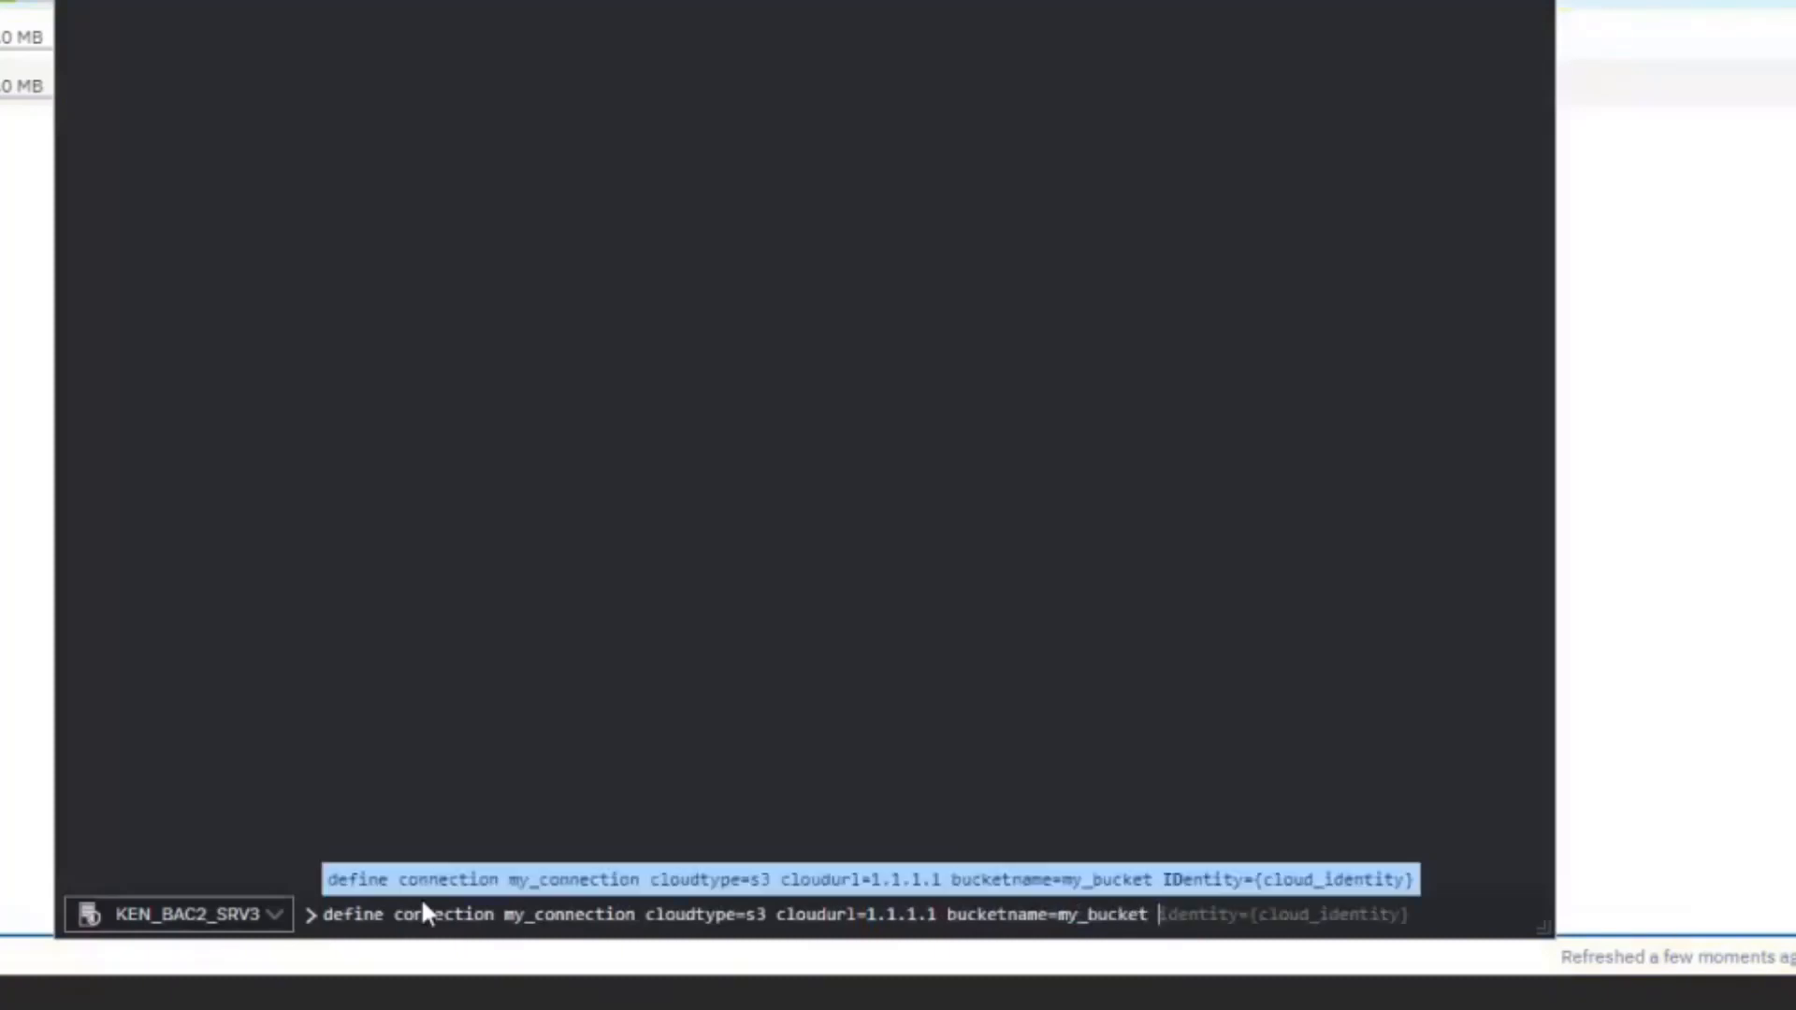
key(Tab)
text(admin:admi)
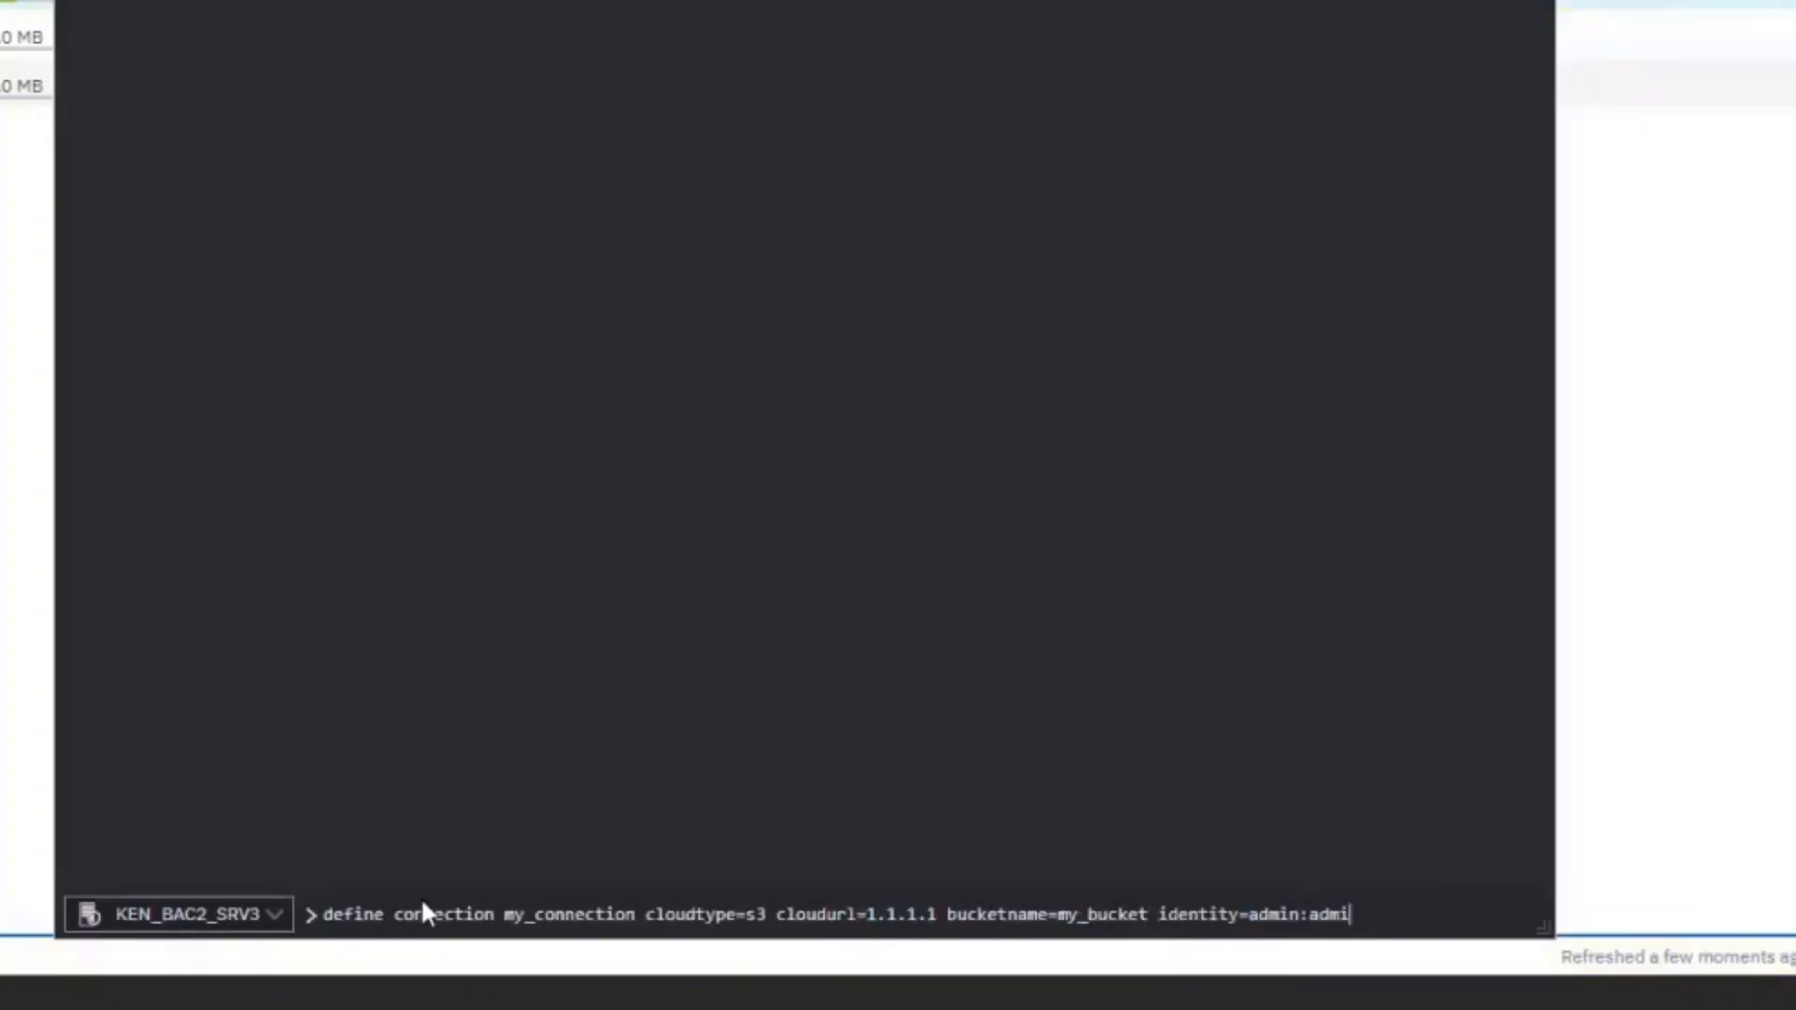
text(n password=password des)
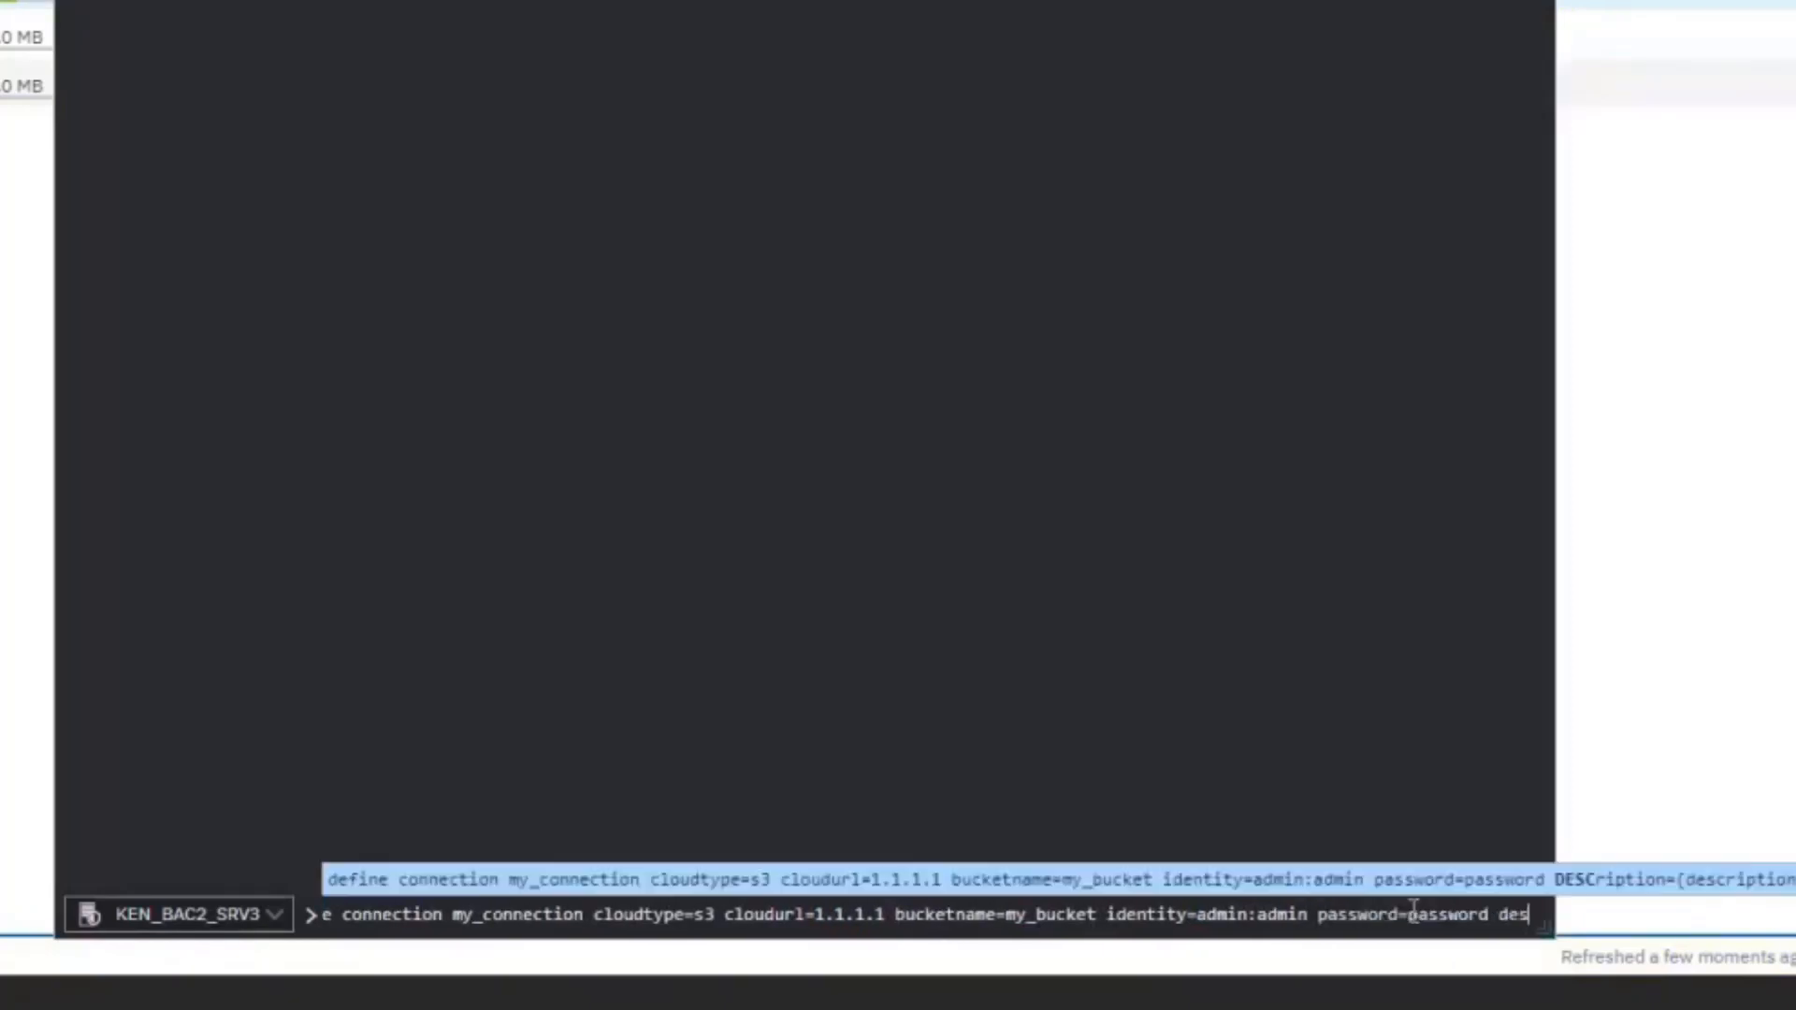
Remove the unfinished description parameter from the end of the connection command and run it
key(Escape)
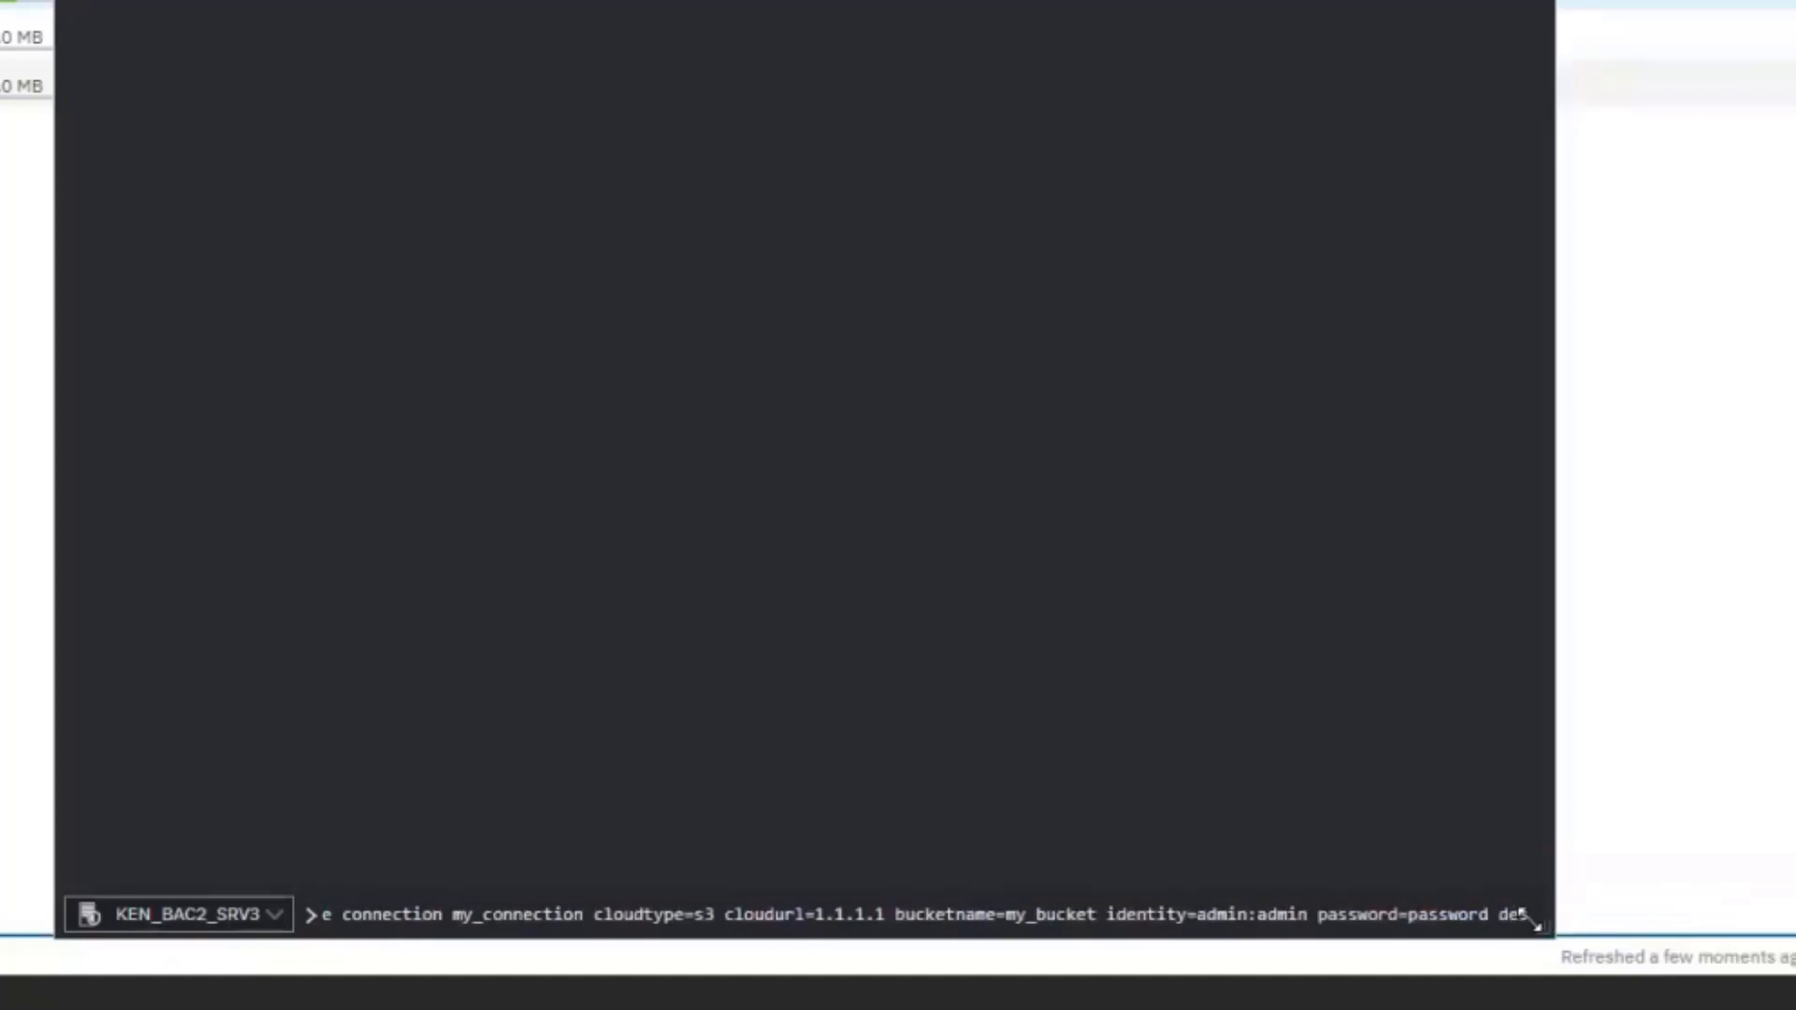
key(Right)
key(BackSpace)
key(BackSpace)
key(BackSpace)
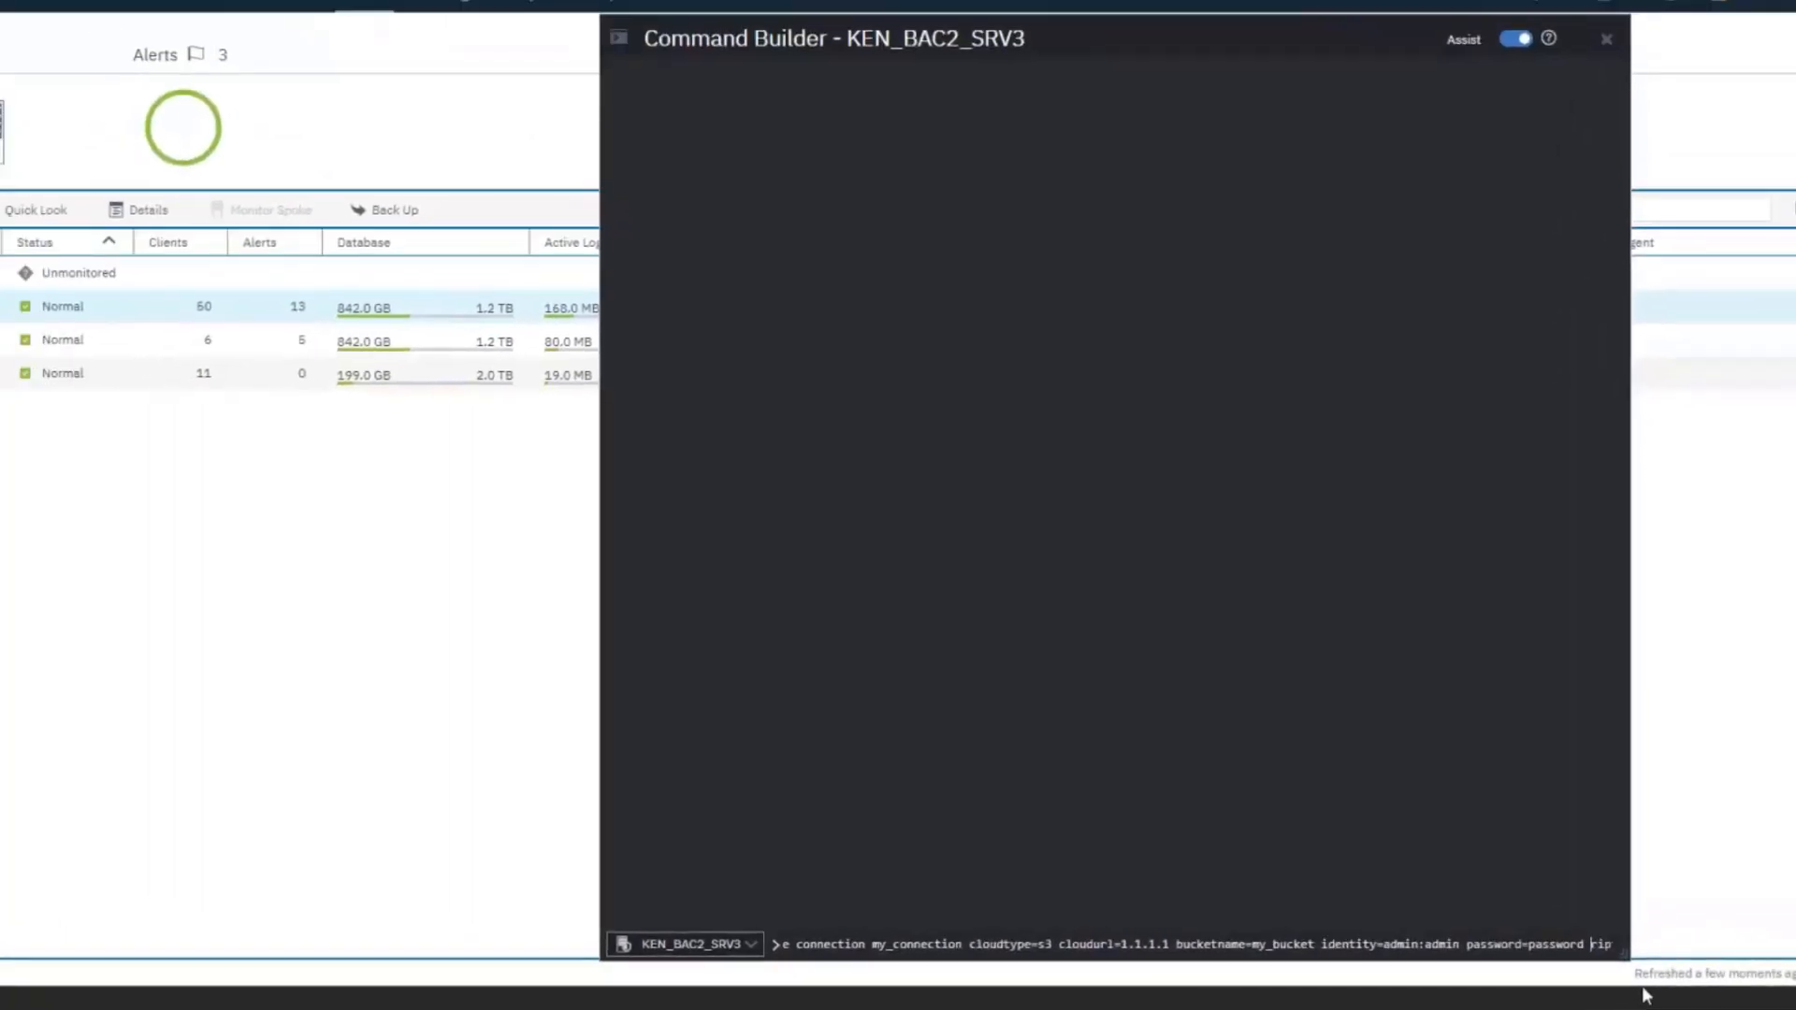
key(Delete)
key(Delete)
key(Delete)
key(Delete)
key(Return)
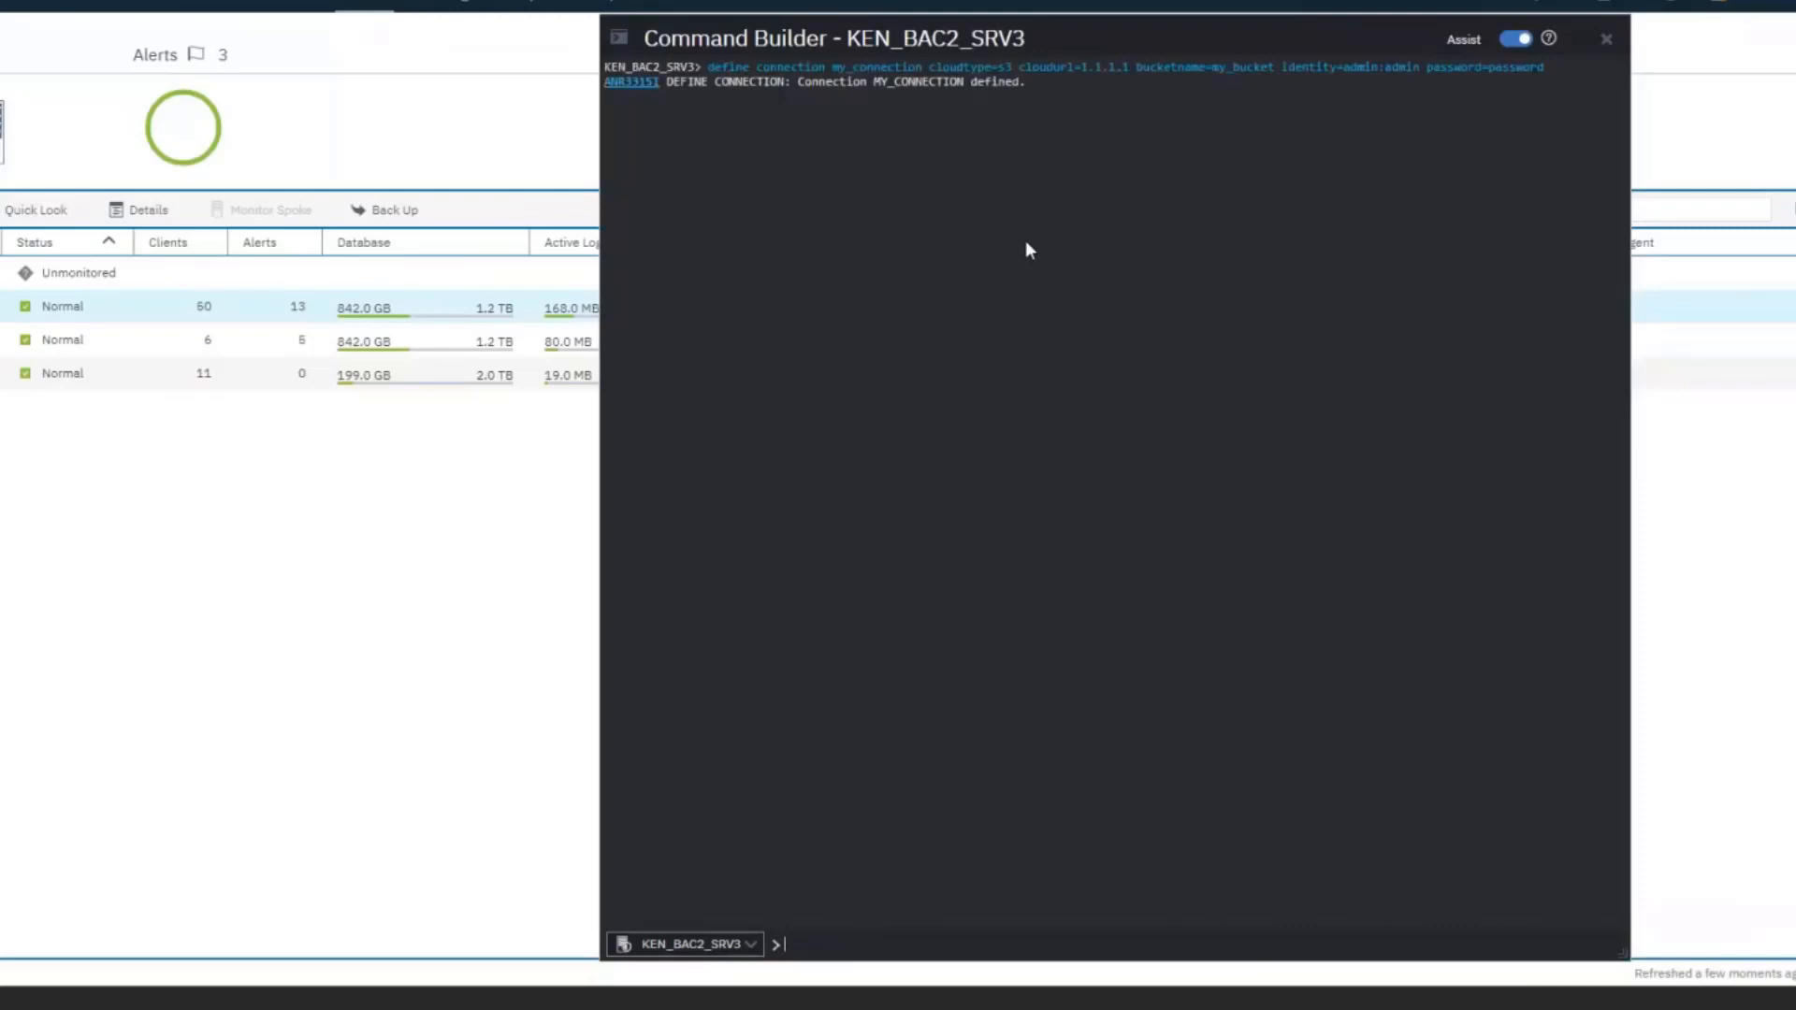
Run a query connection command to list the connections defined on KEN_BAC2_SRV3
text(q)
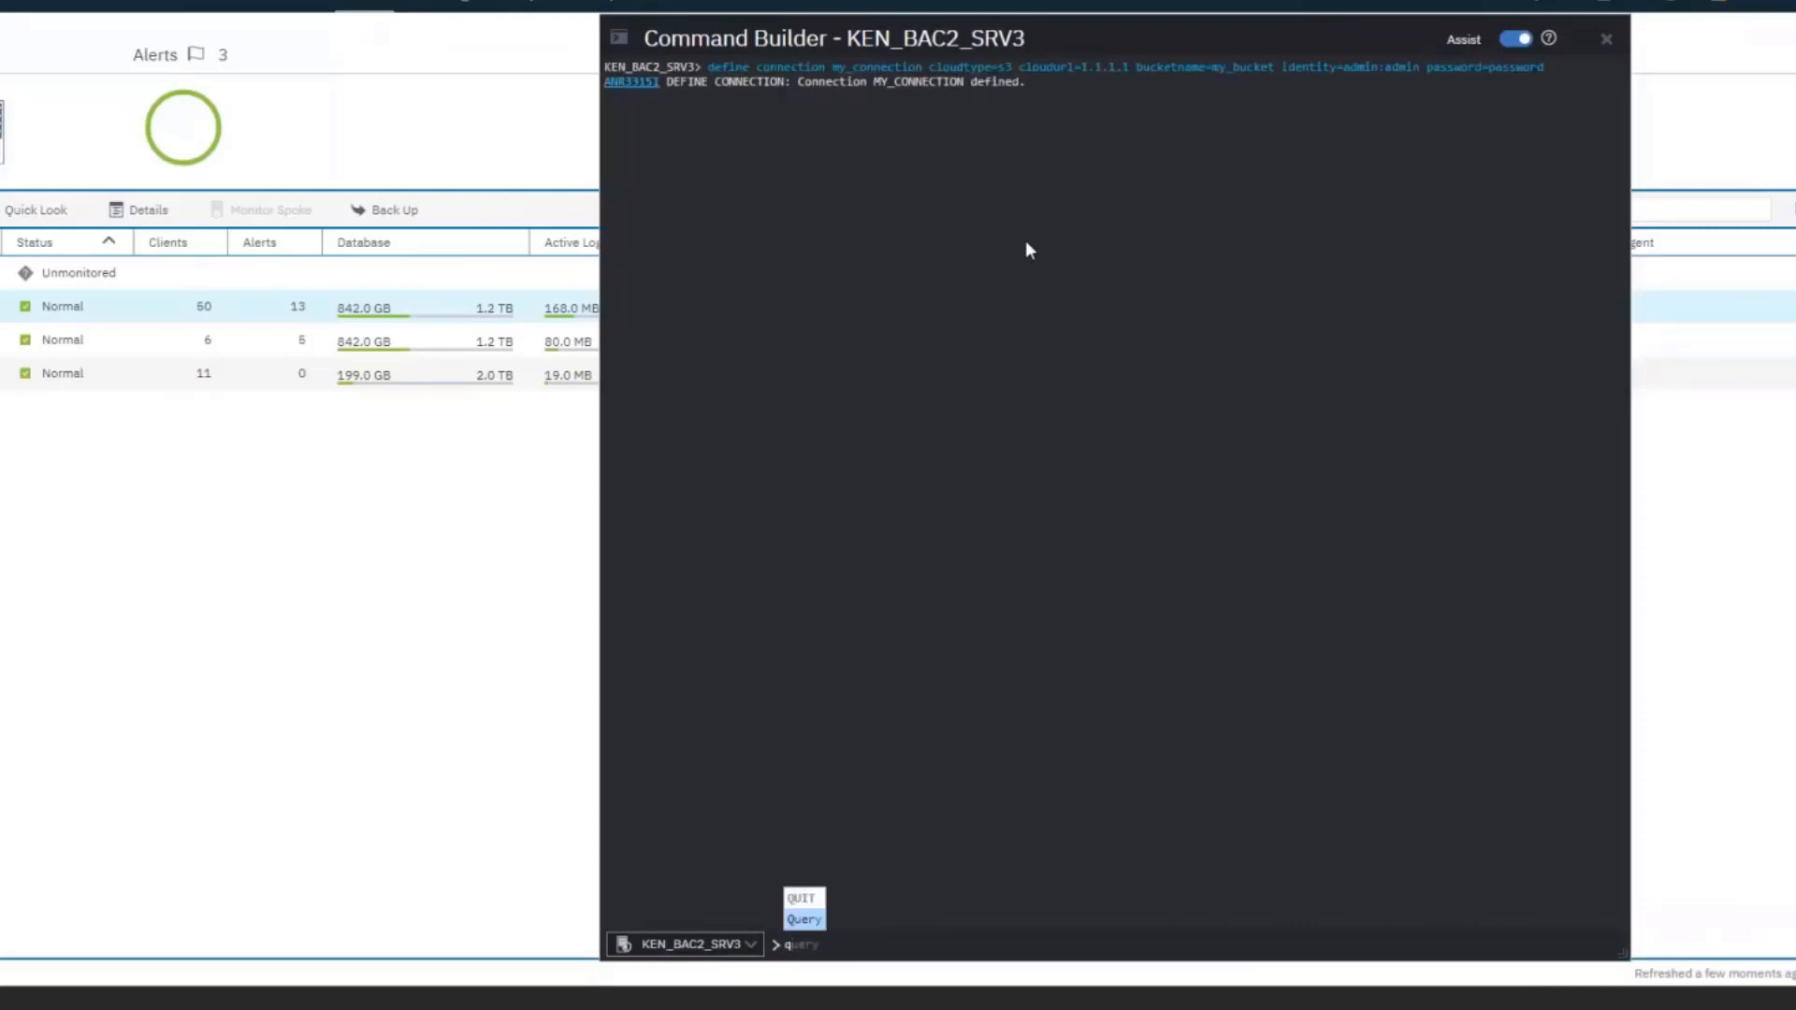
text(uery connect)
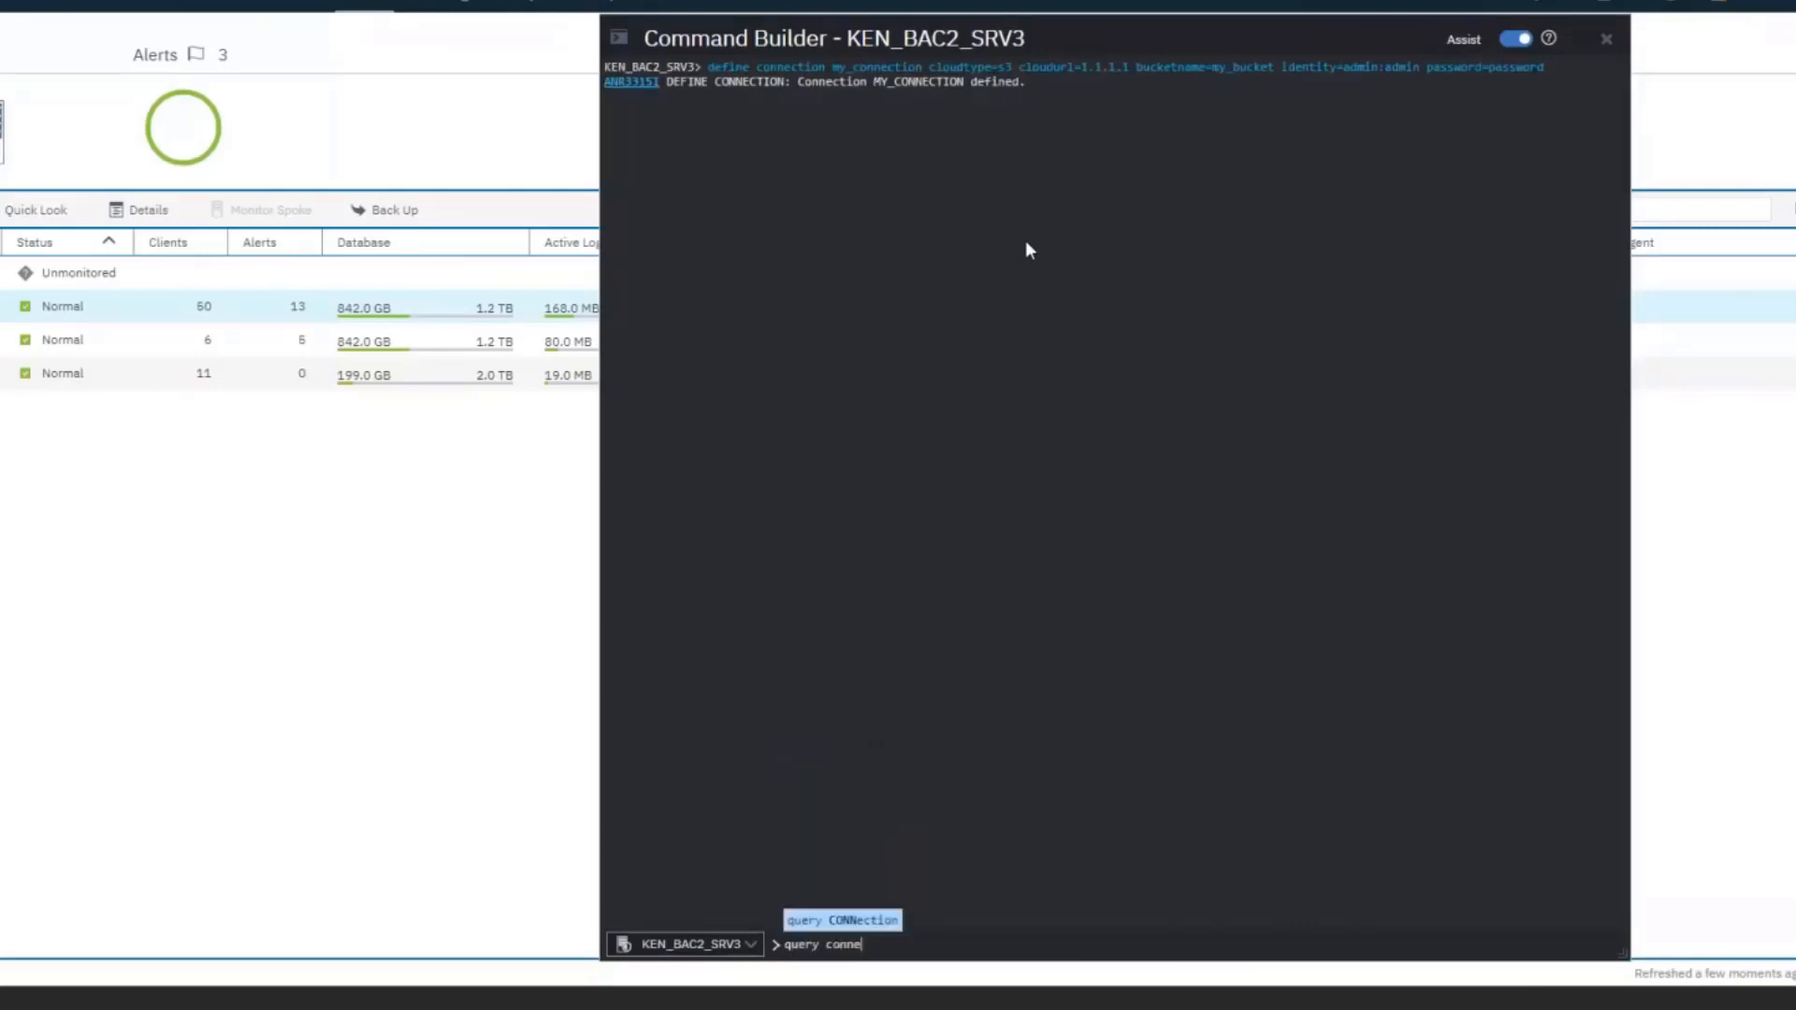
text(ion)
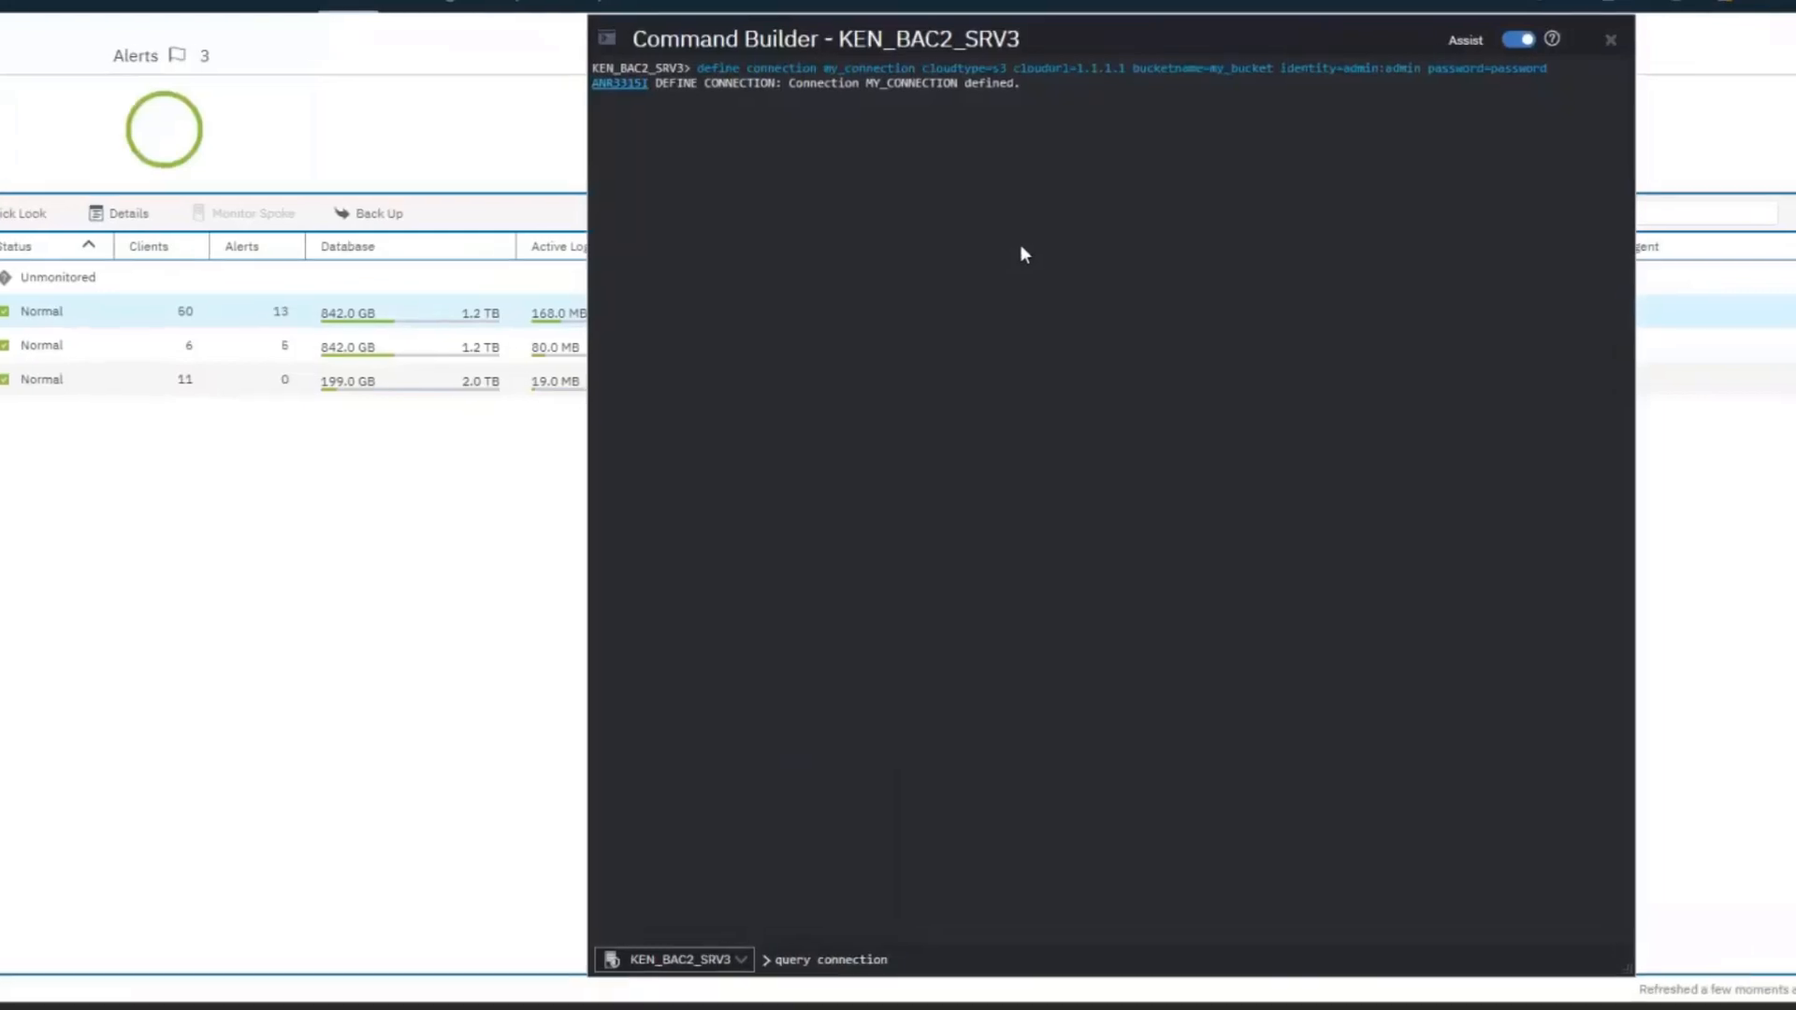
key(Return)
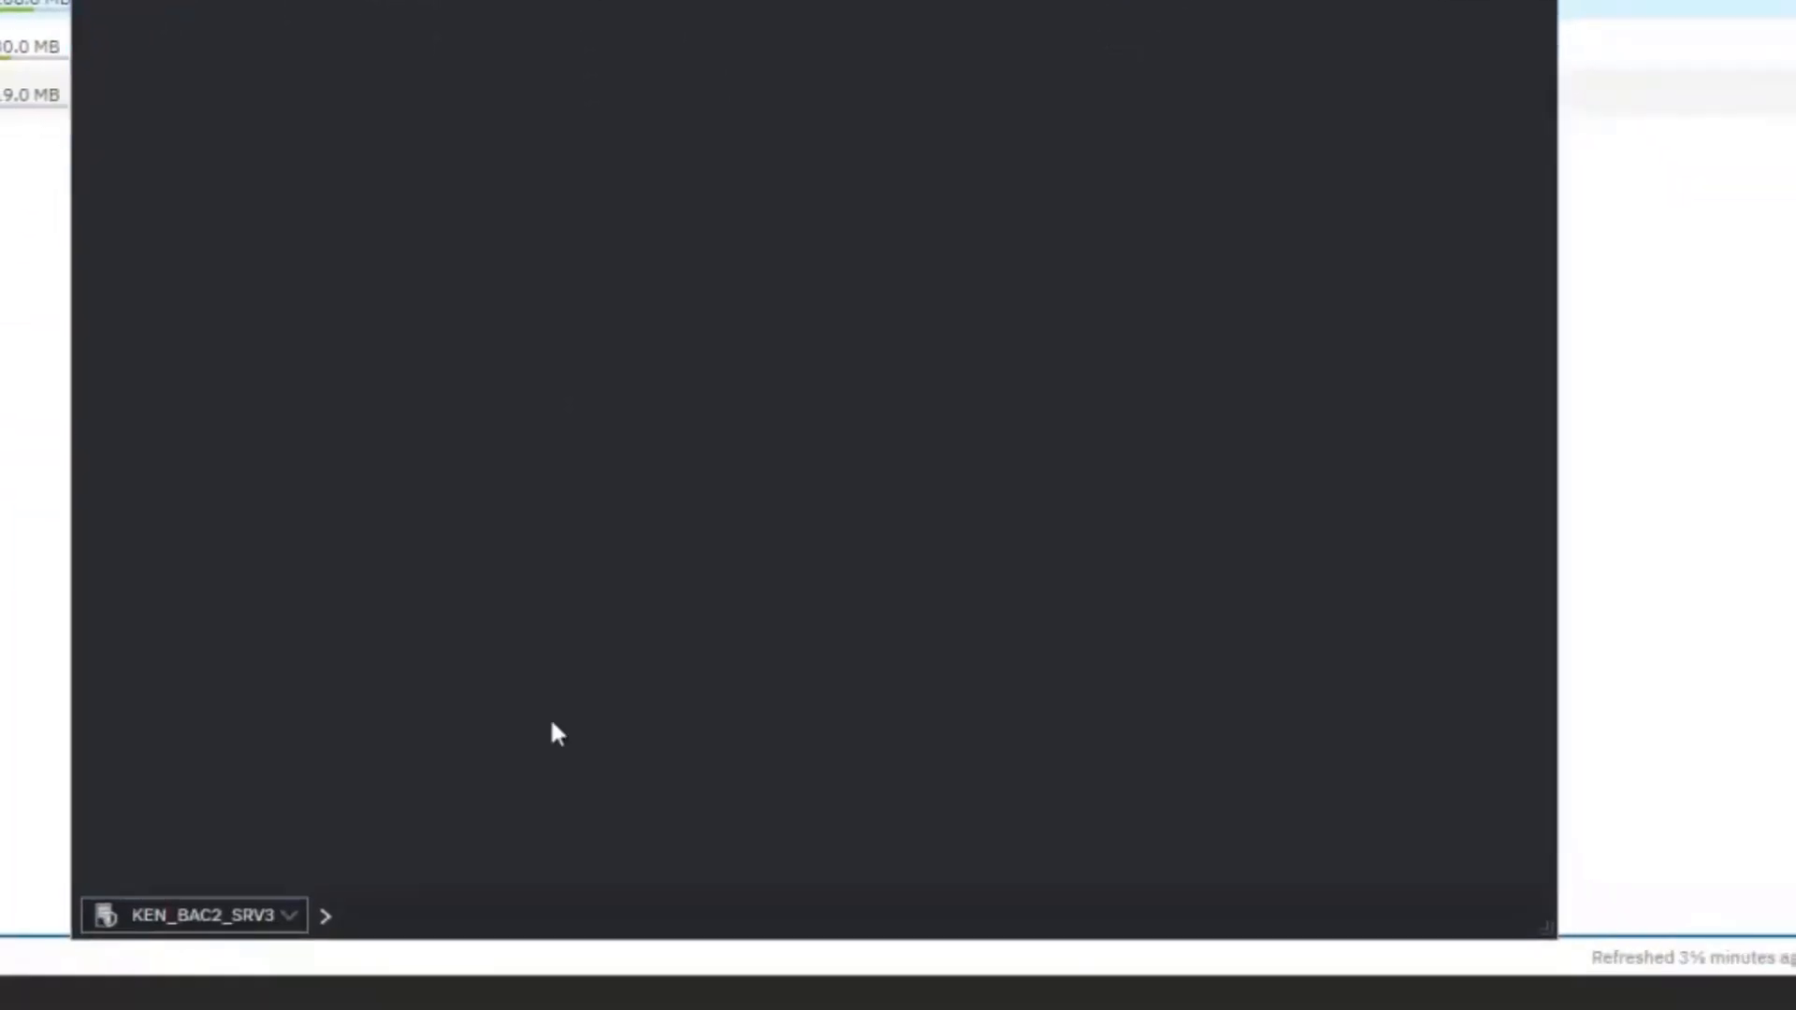
Define the device class my_devclass with devtype=cloud and connection=my_connection on KEN_BAC2_SRV3
text(define de)
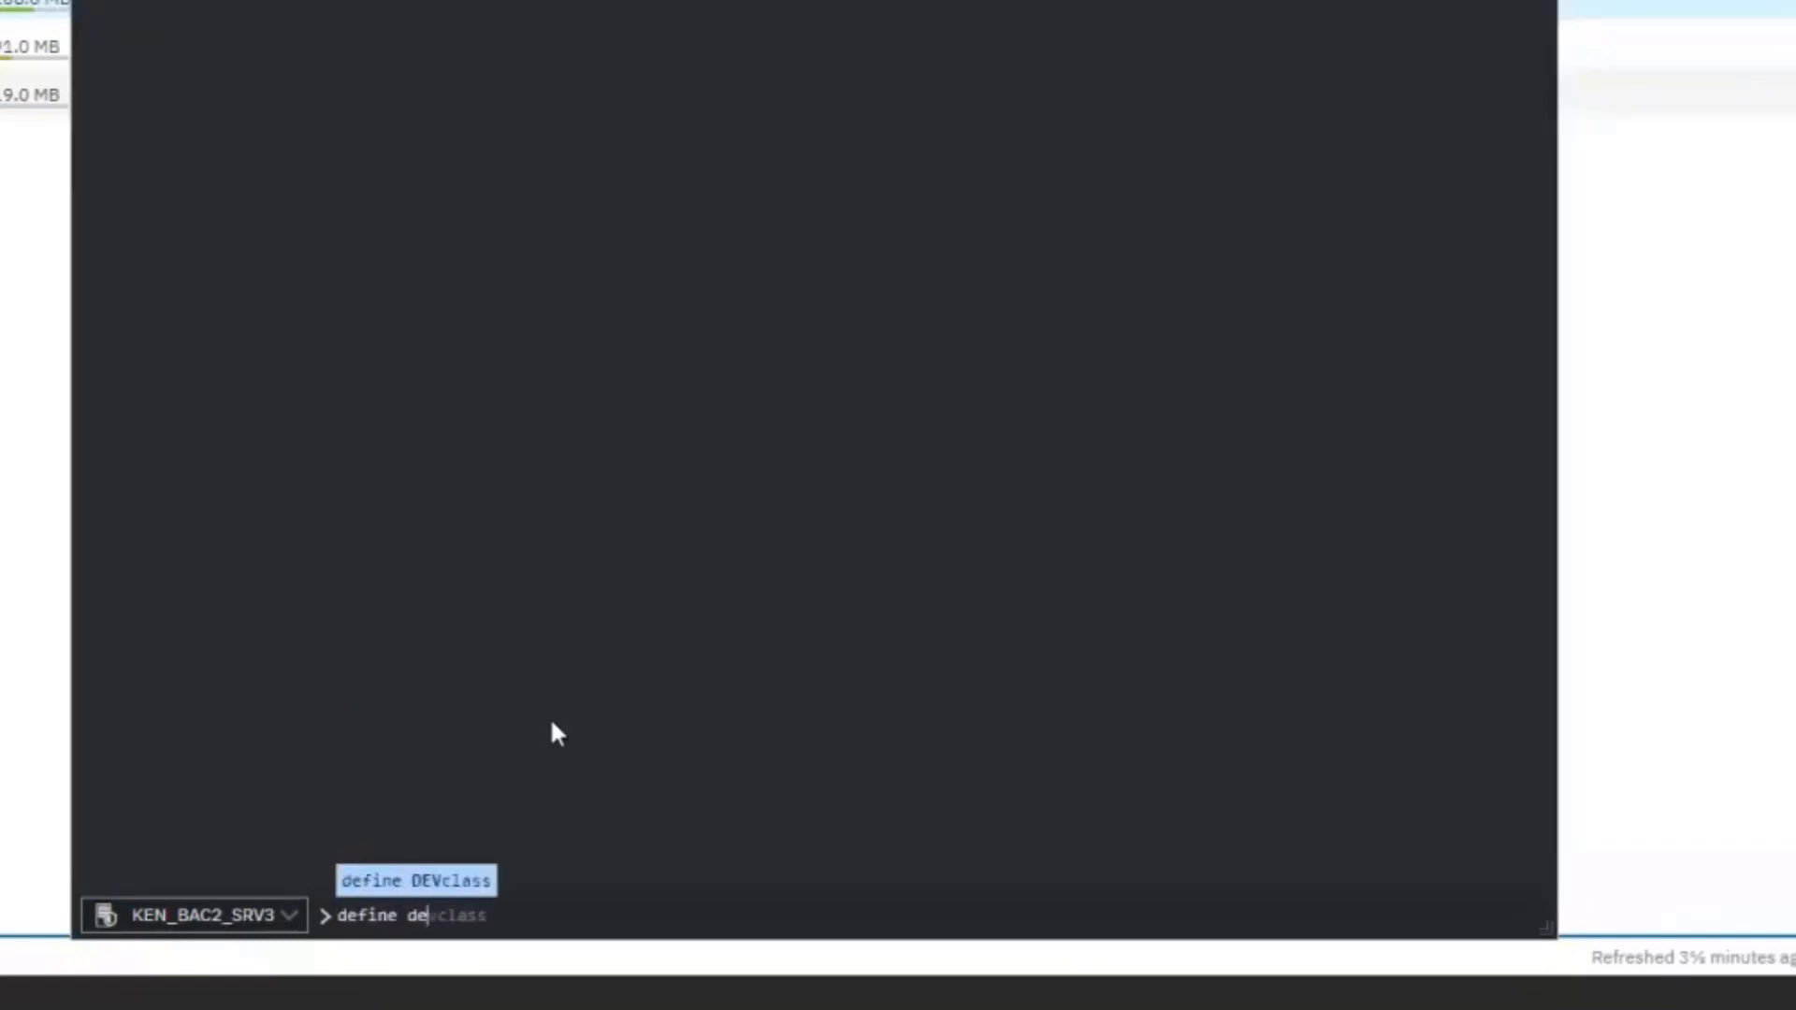
text(vclass )
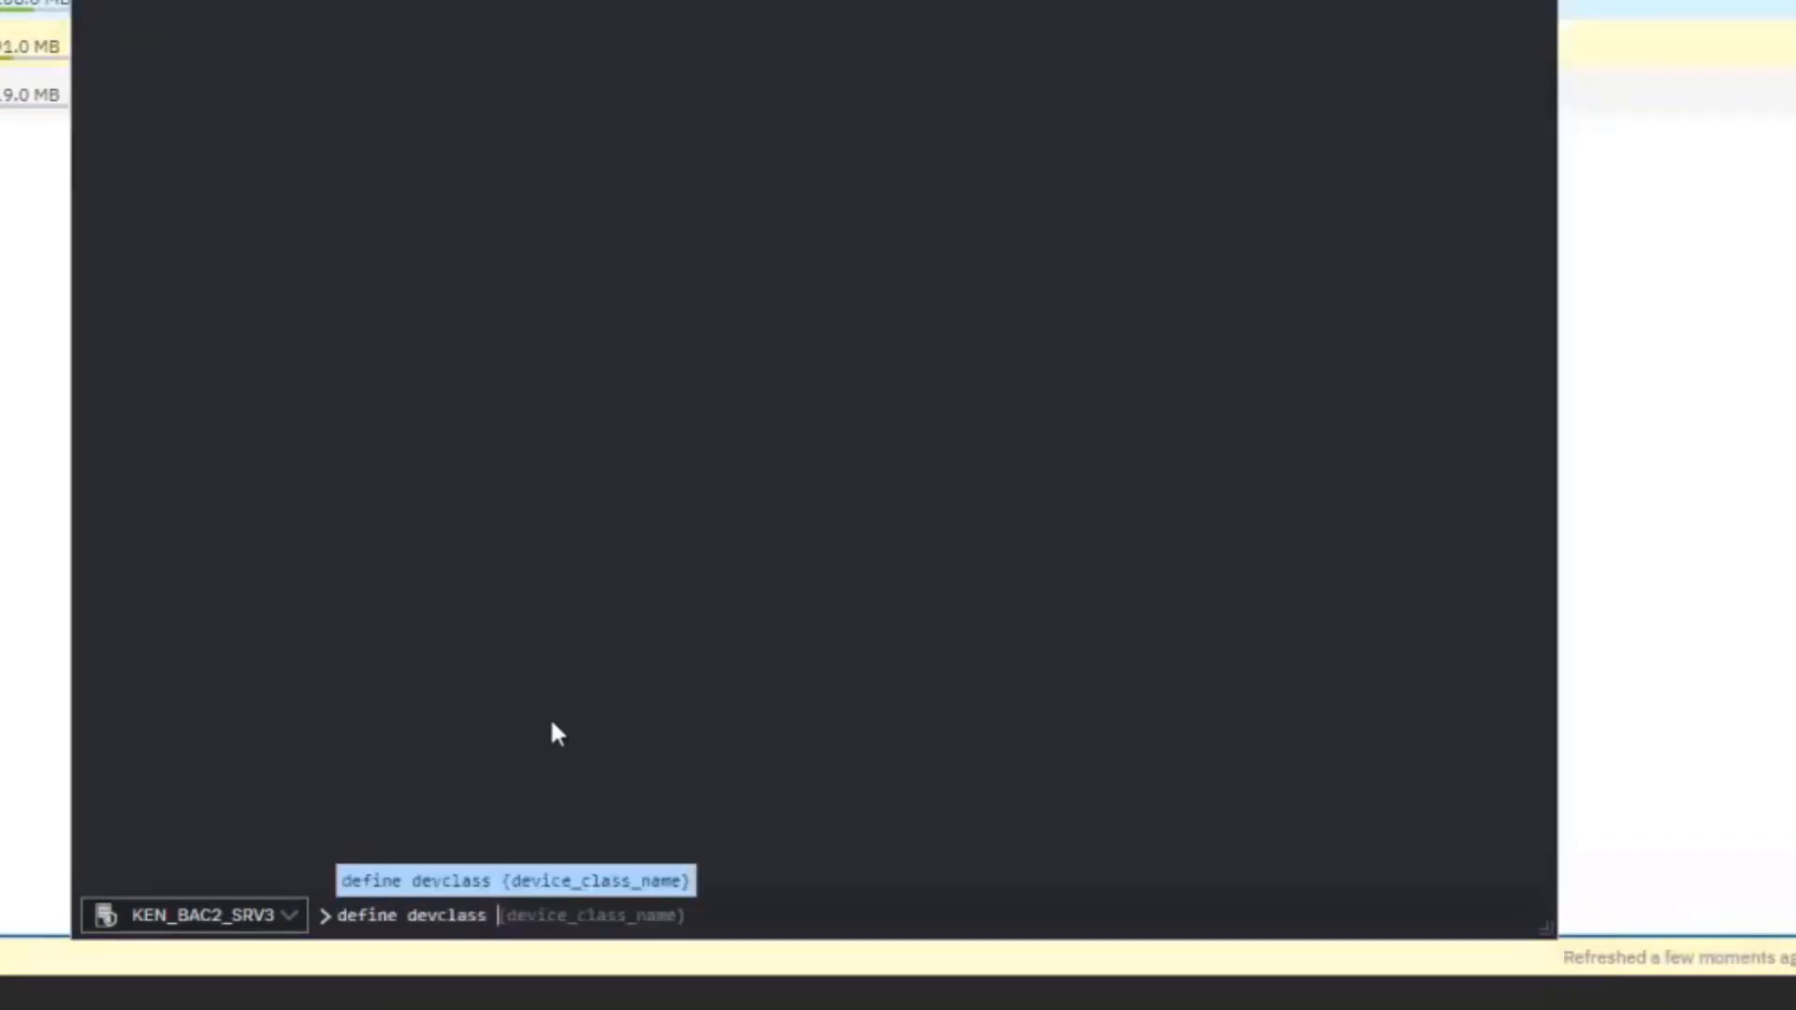
text(my_devc)
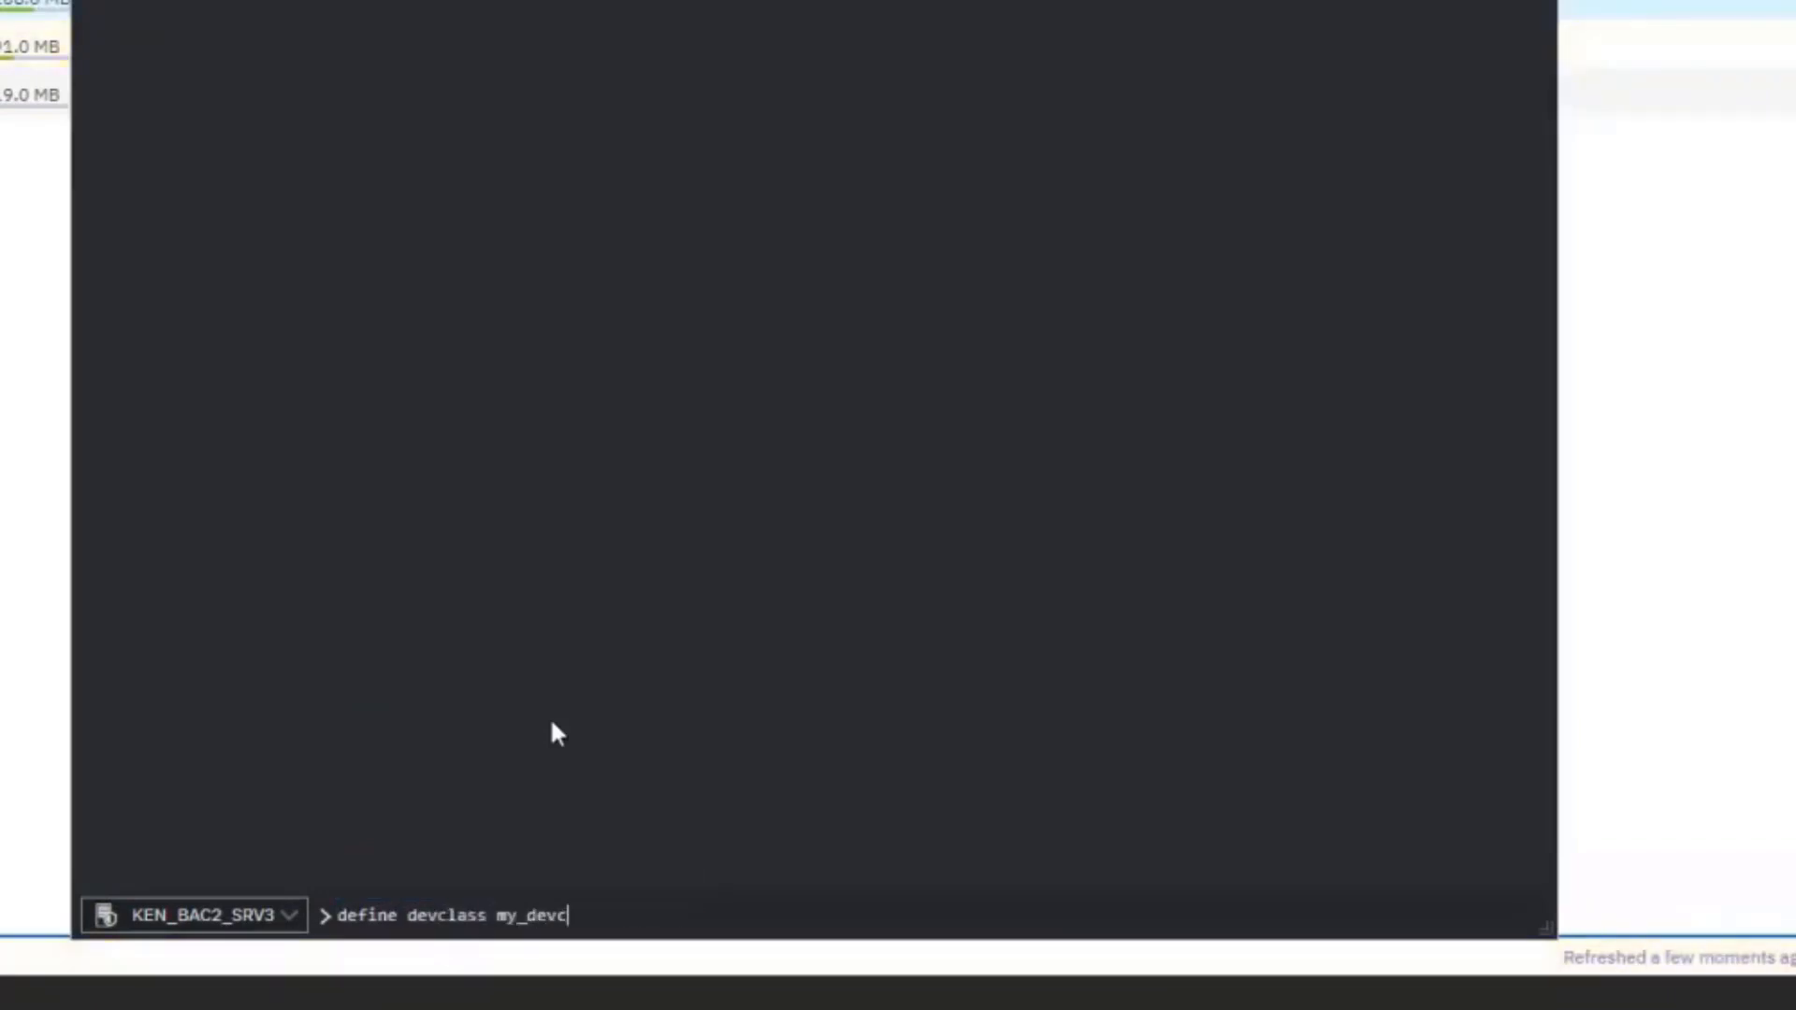
text(lass)
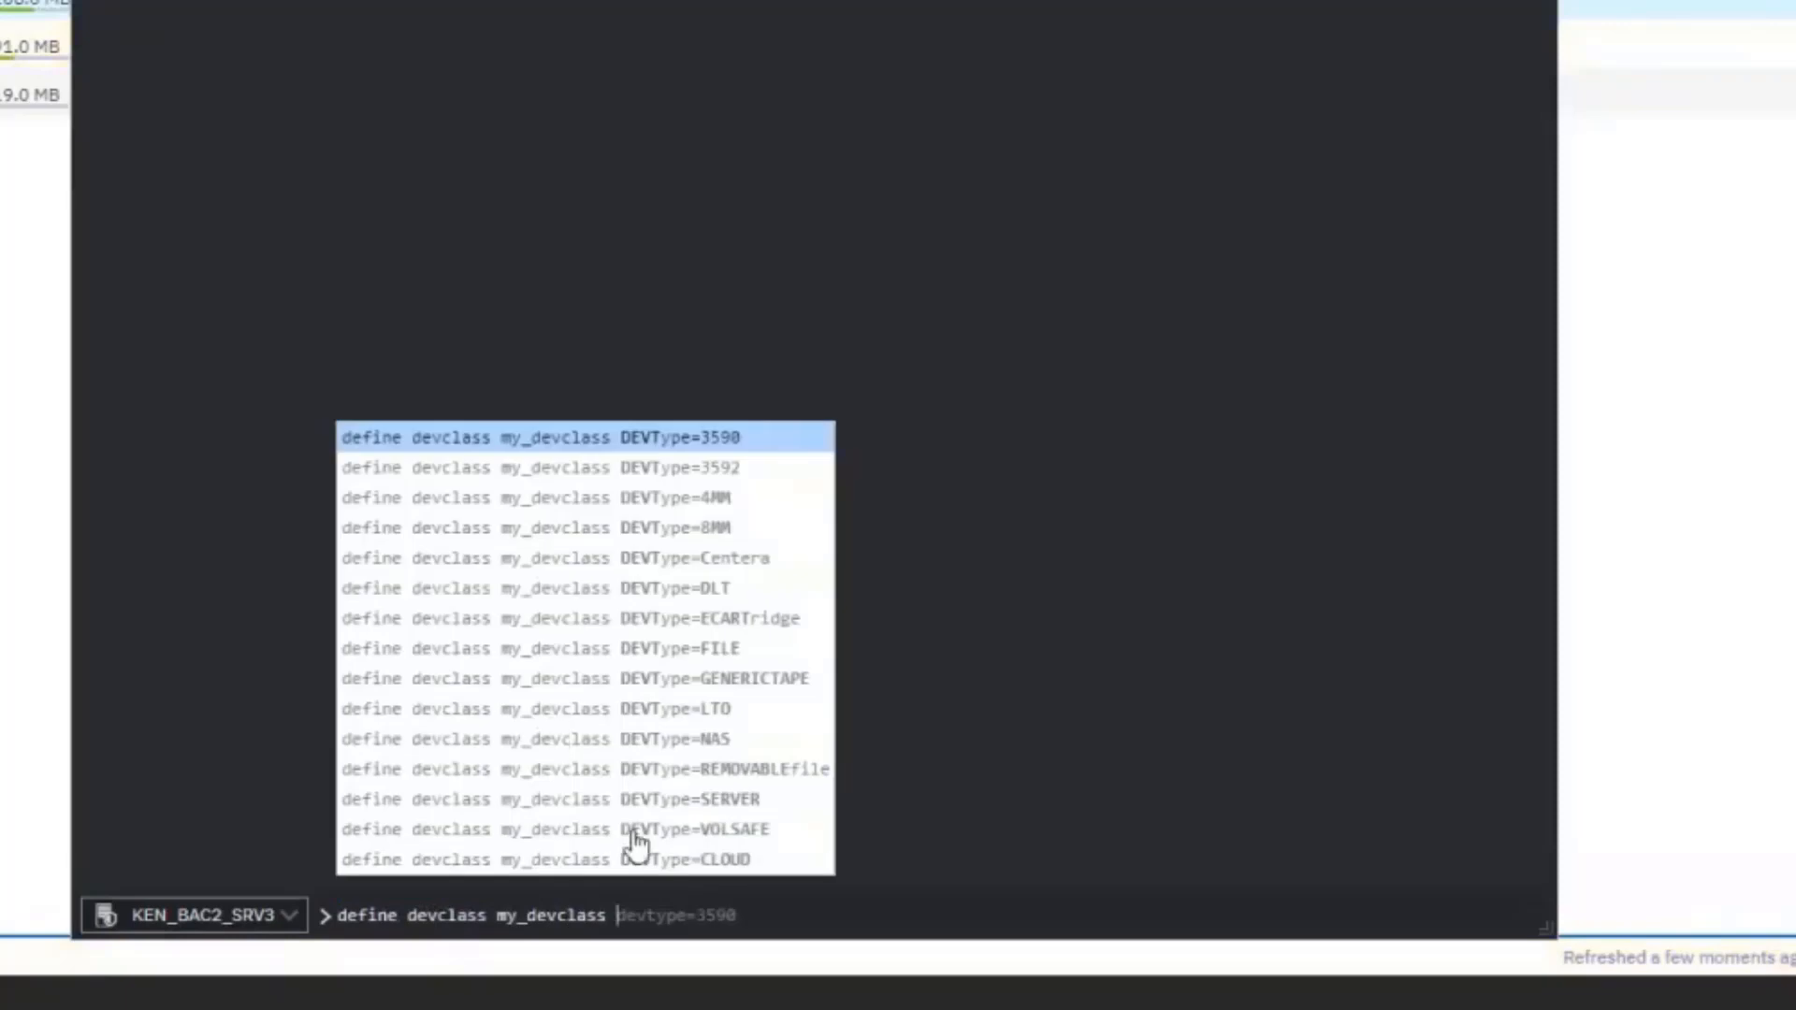
click(639, 861)
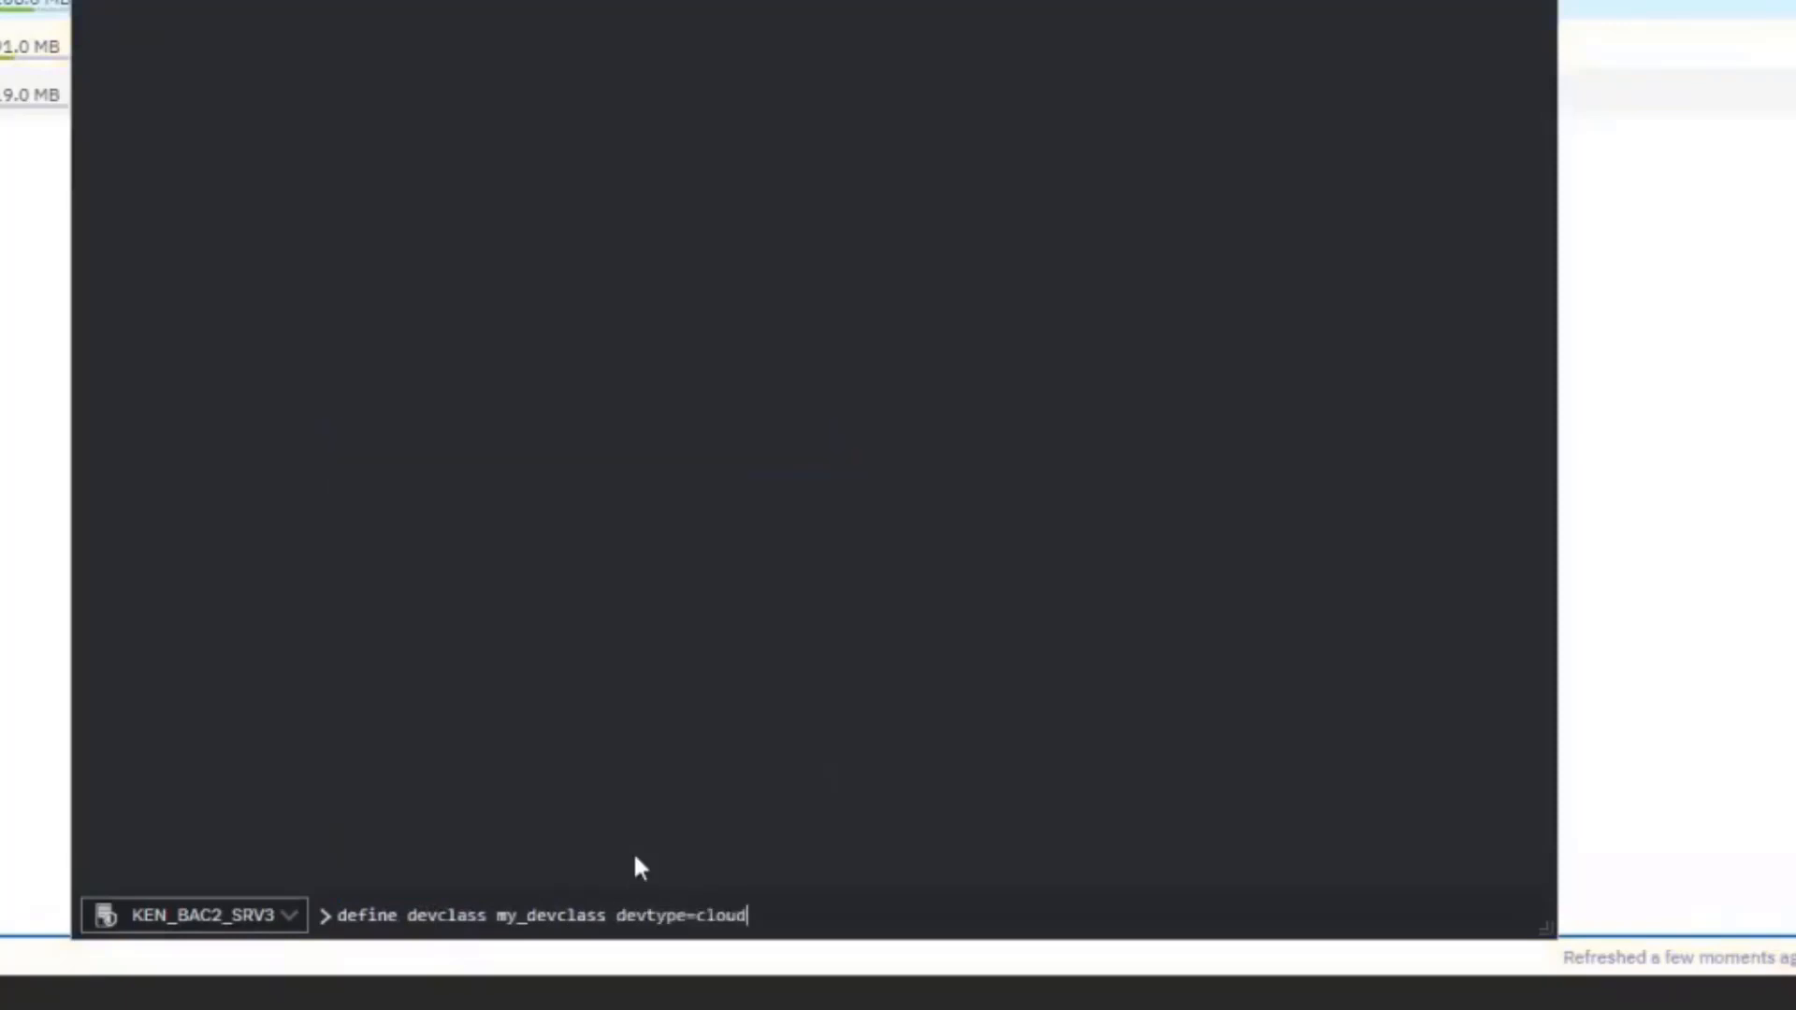
text(connection=my_connection)
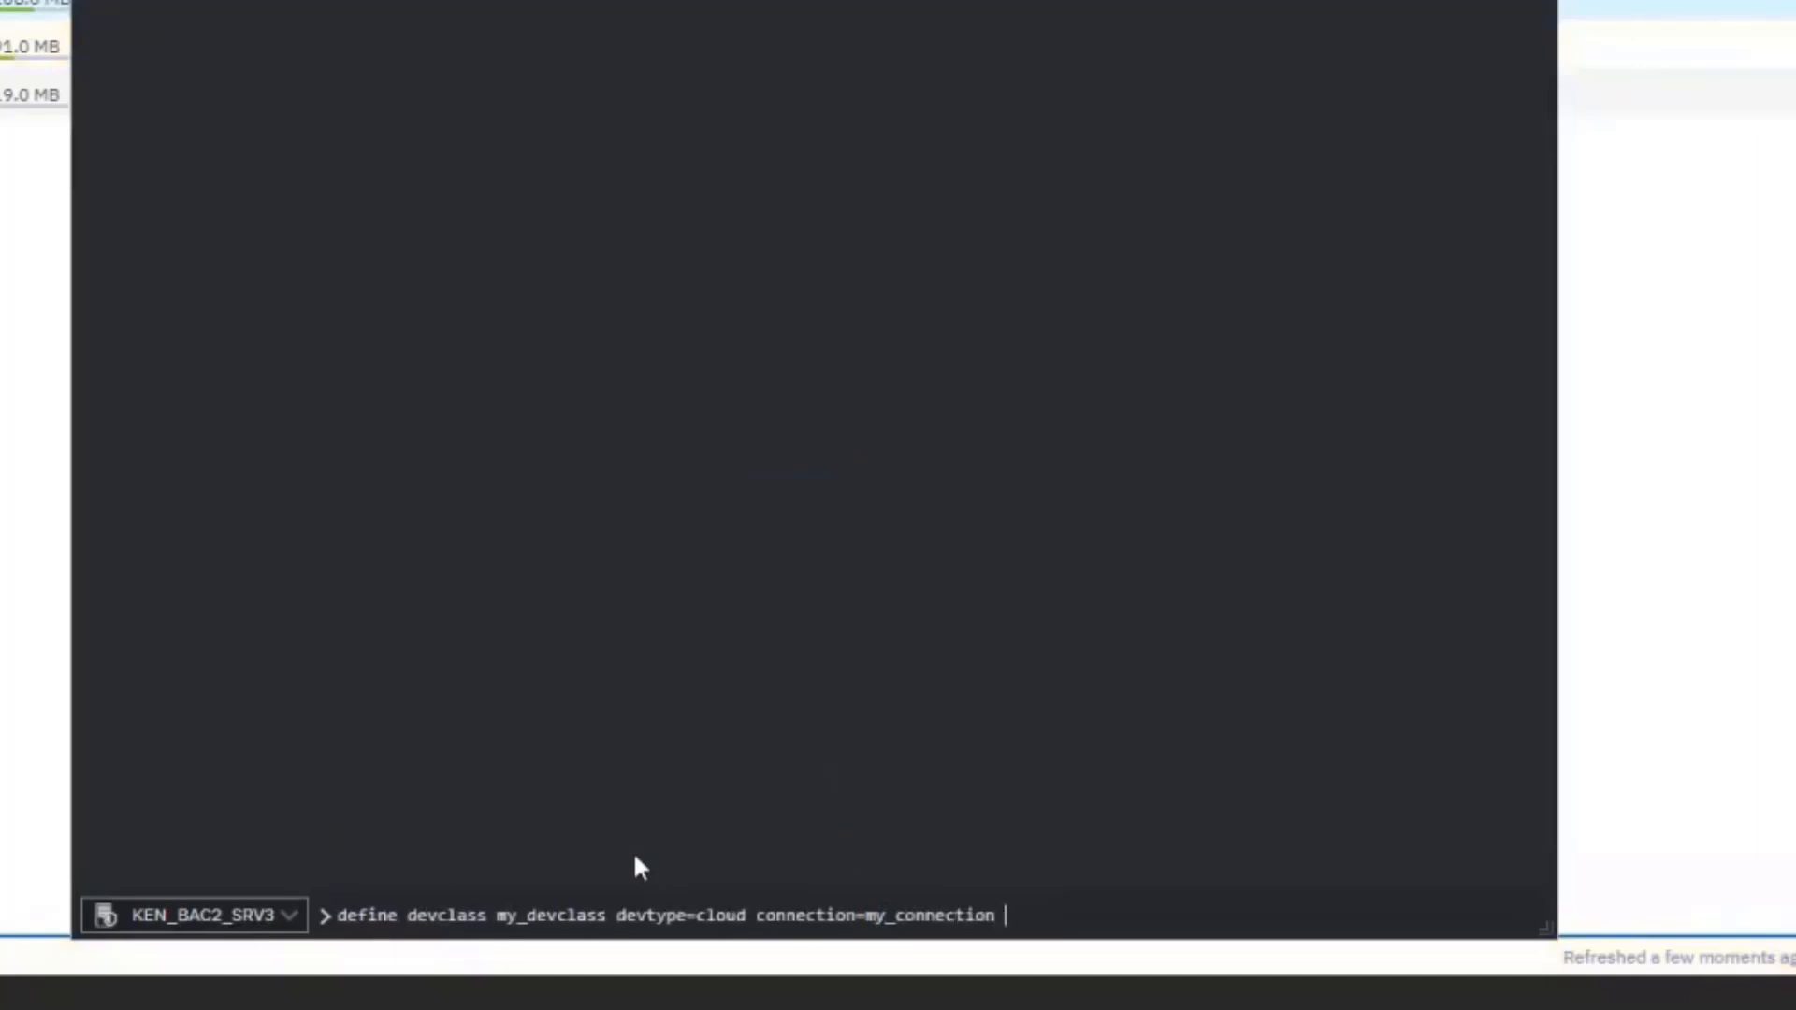
key(Return)
Query the device class MY_DEVCLASS and close the Command Builder
text(q )
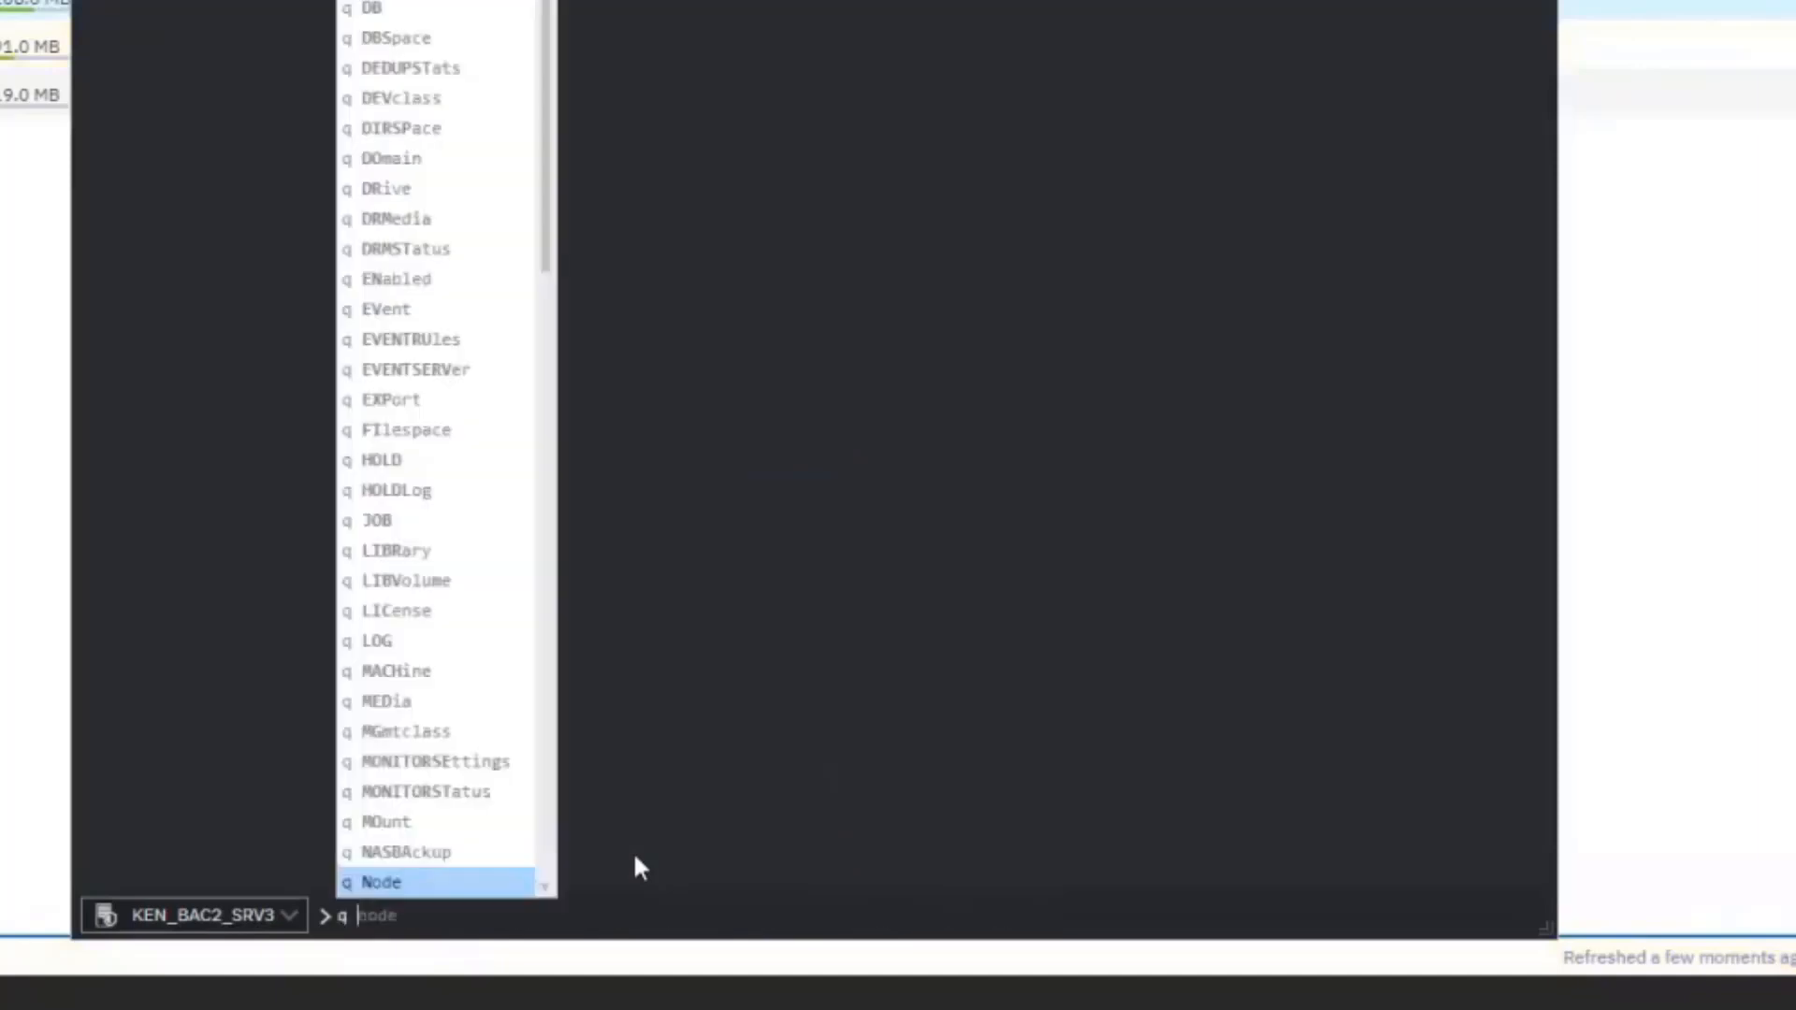
text(devc)
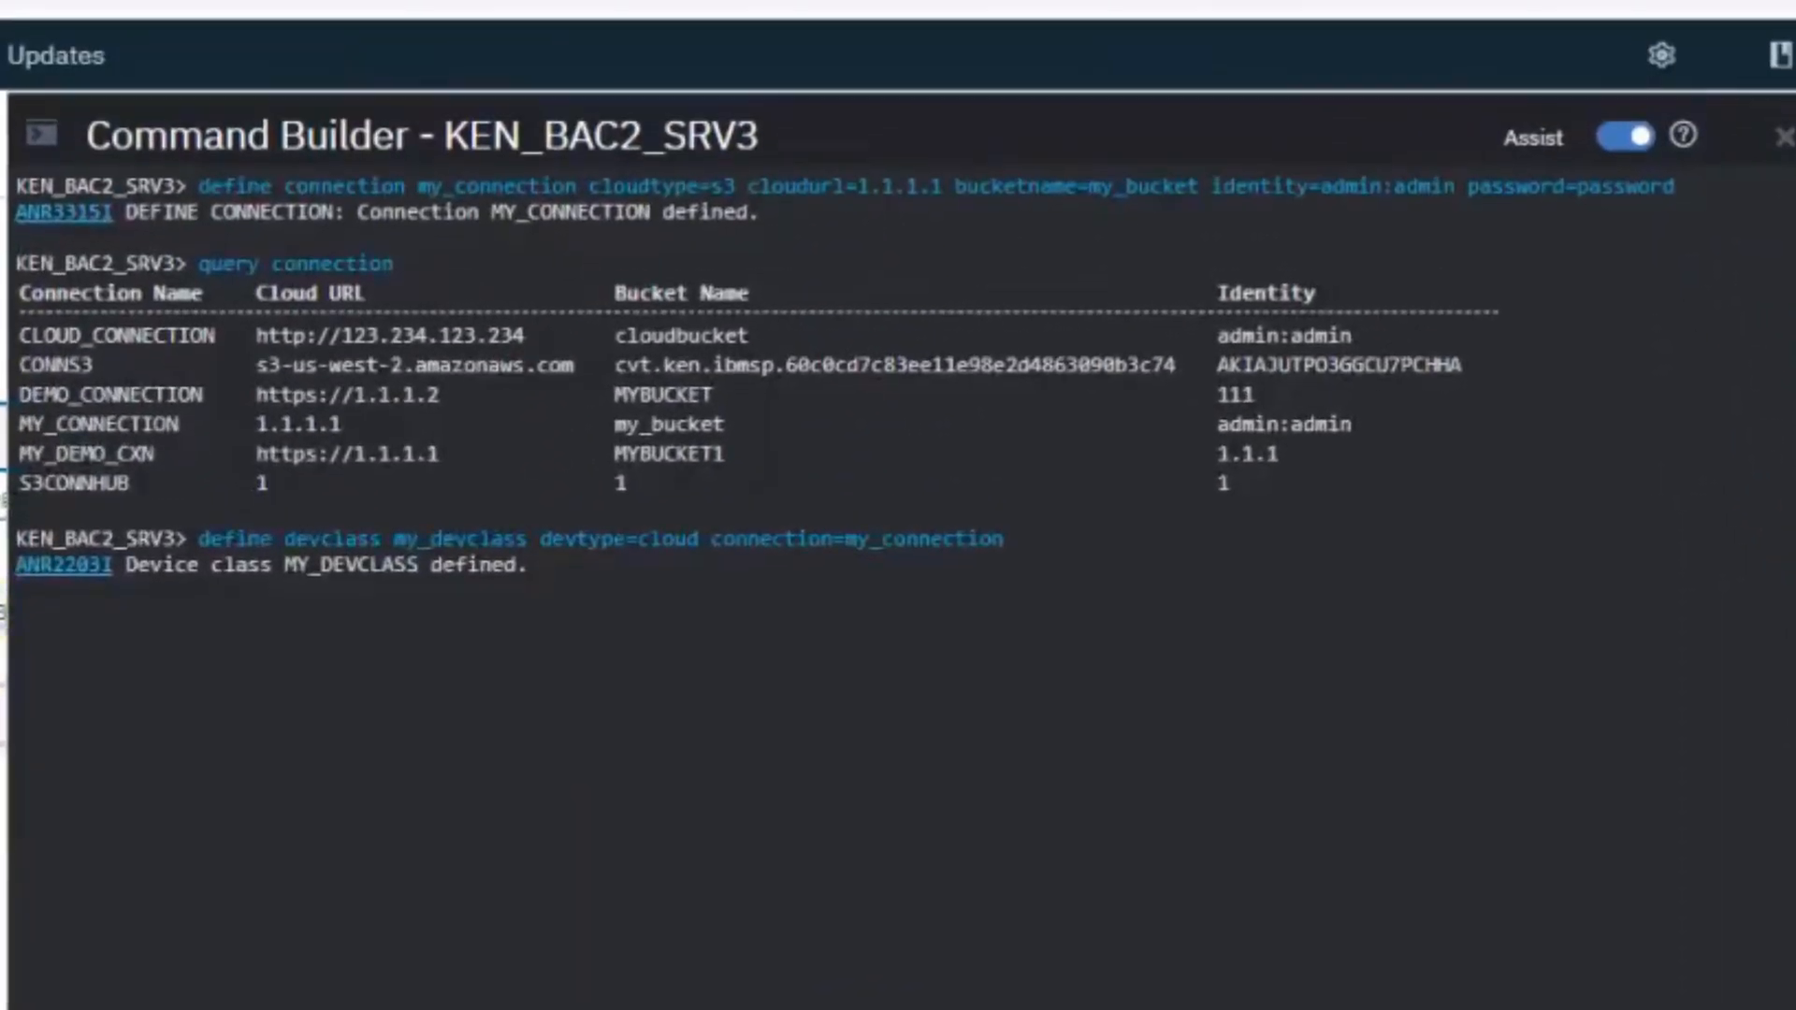
key(Return)
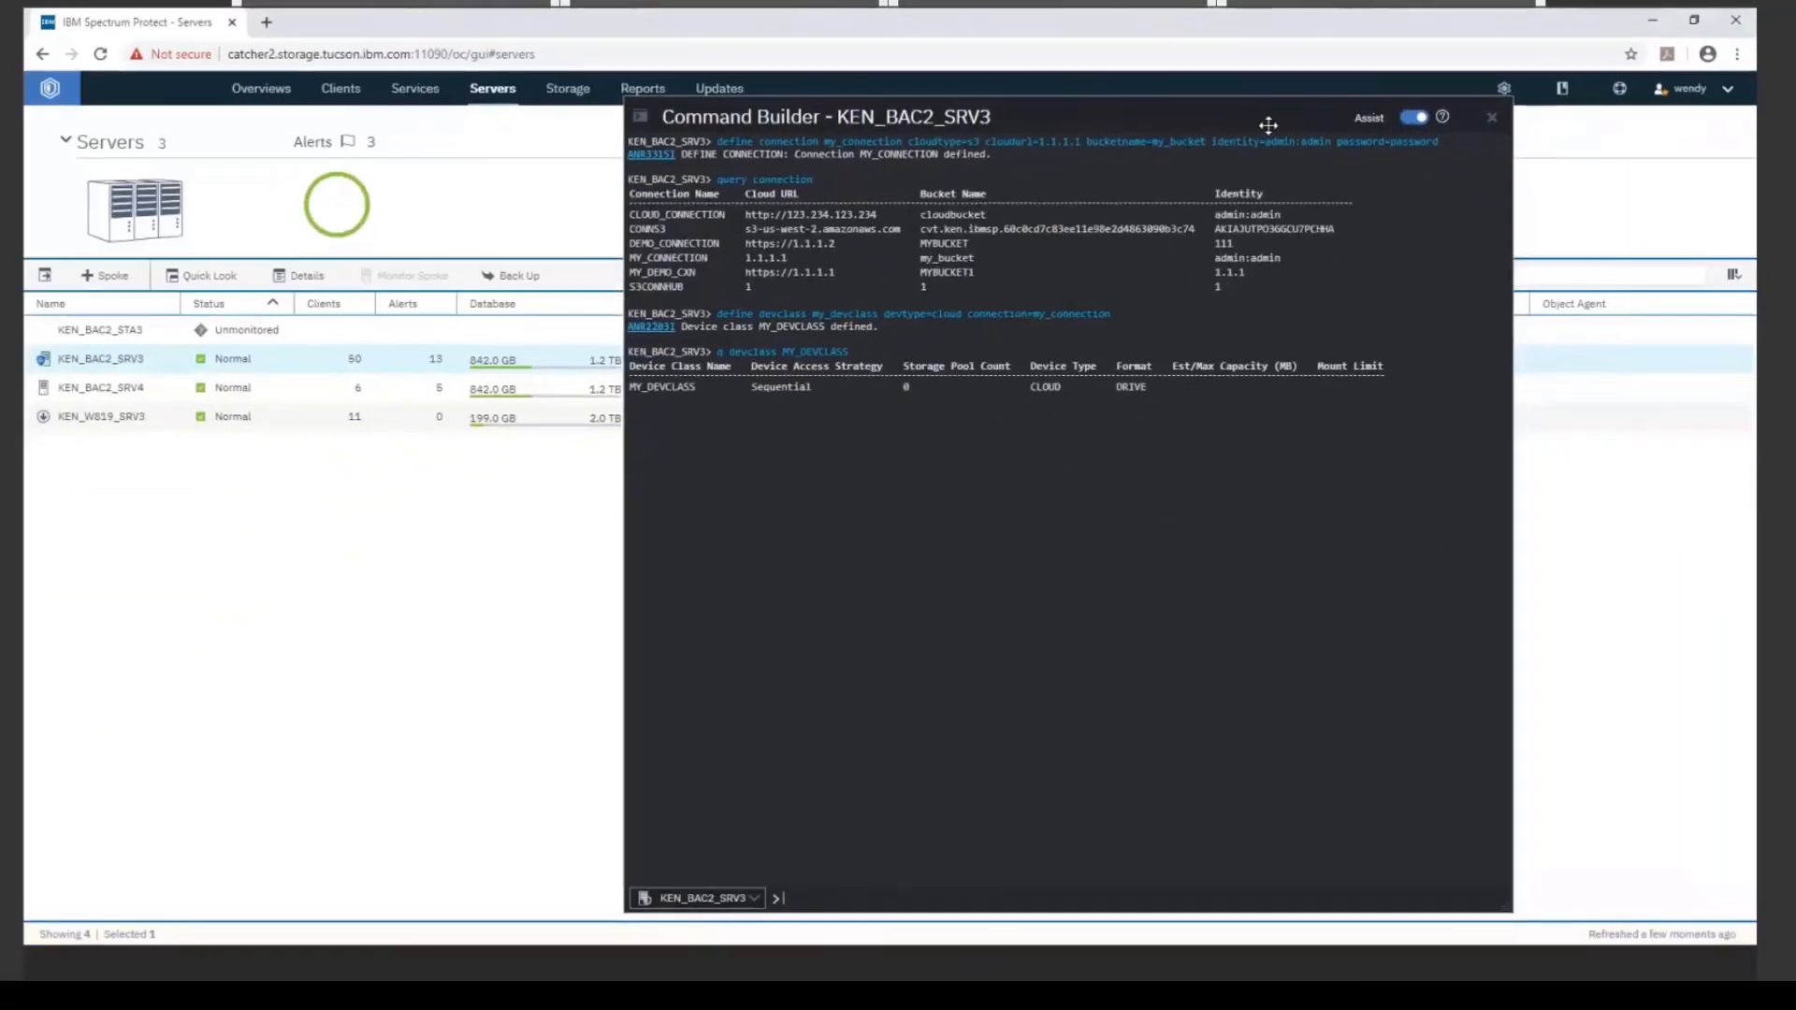
click(1492, 118)
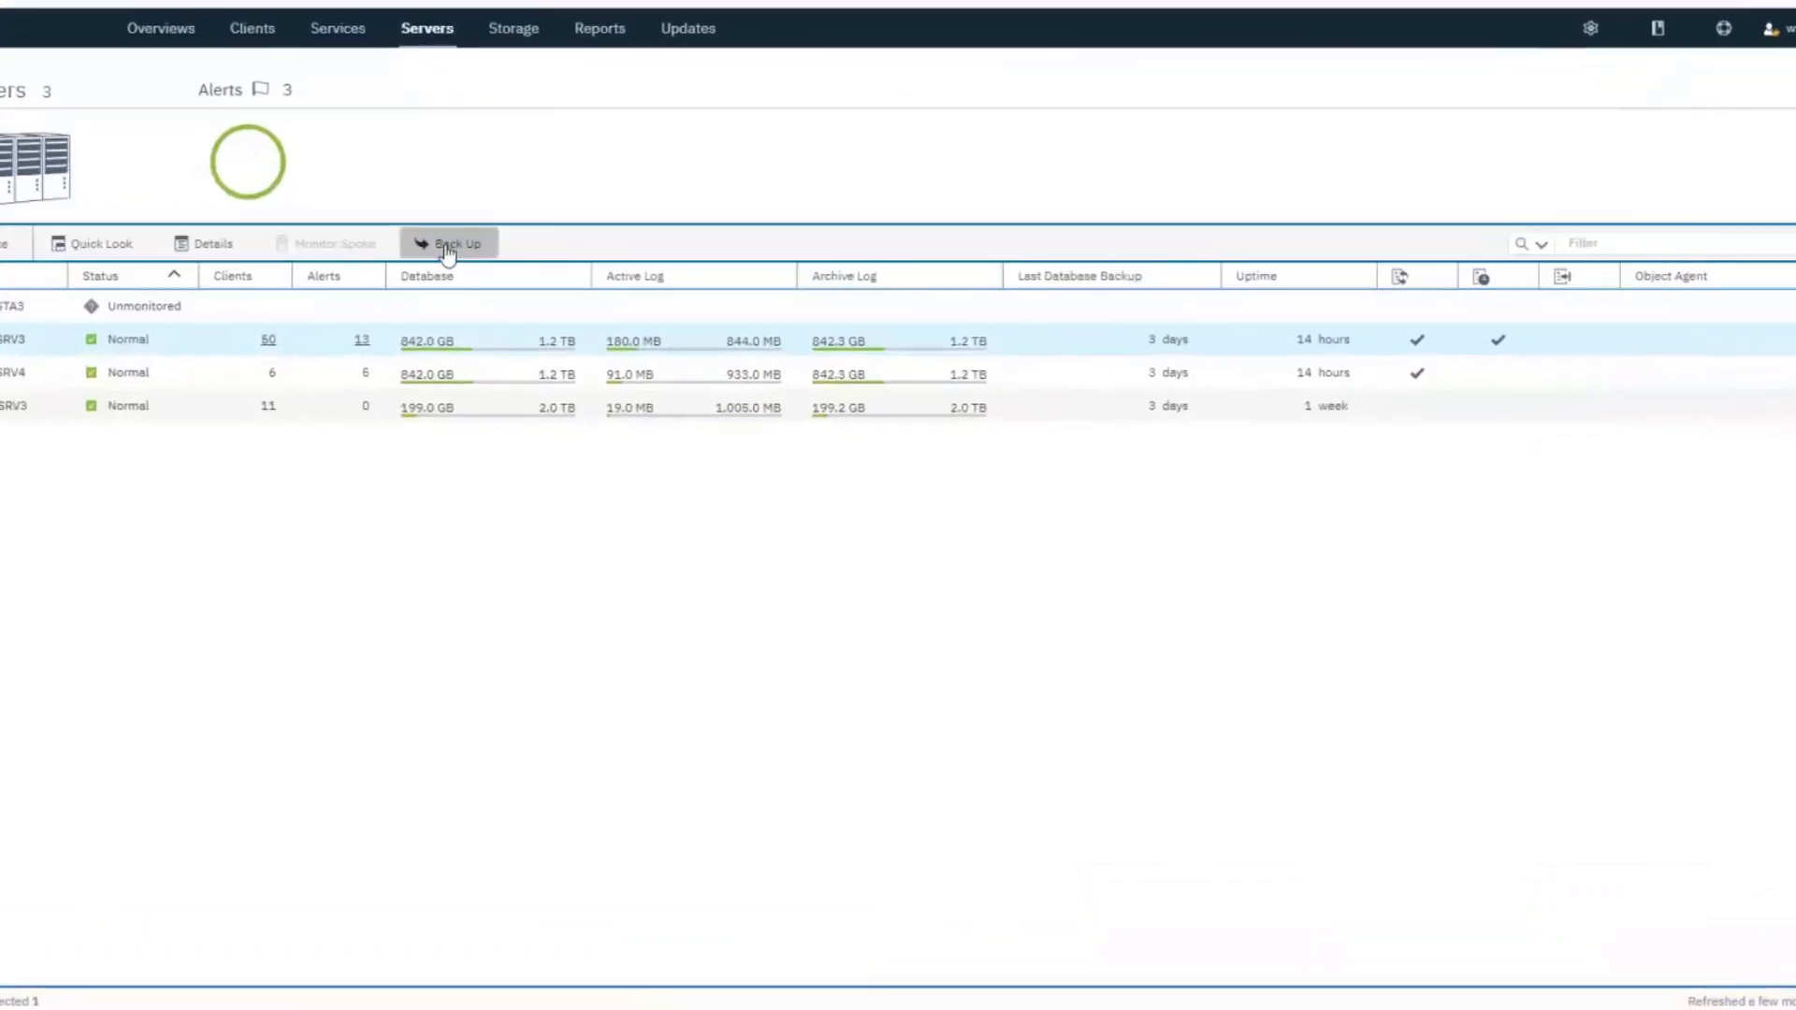
Open the database backup dialog for KEN_BAC2_SRV3 and examine the available backup types and device classes
click(447, 245)
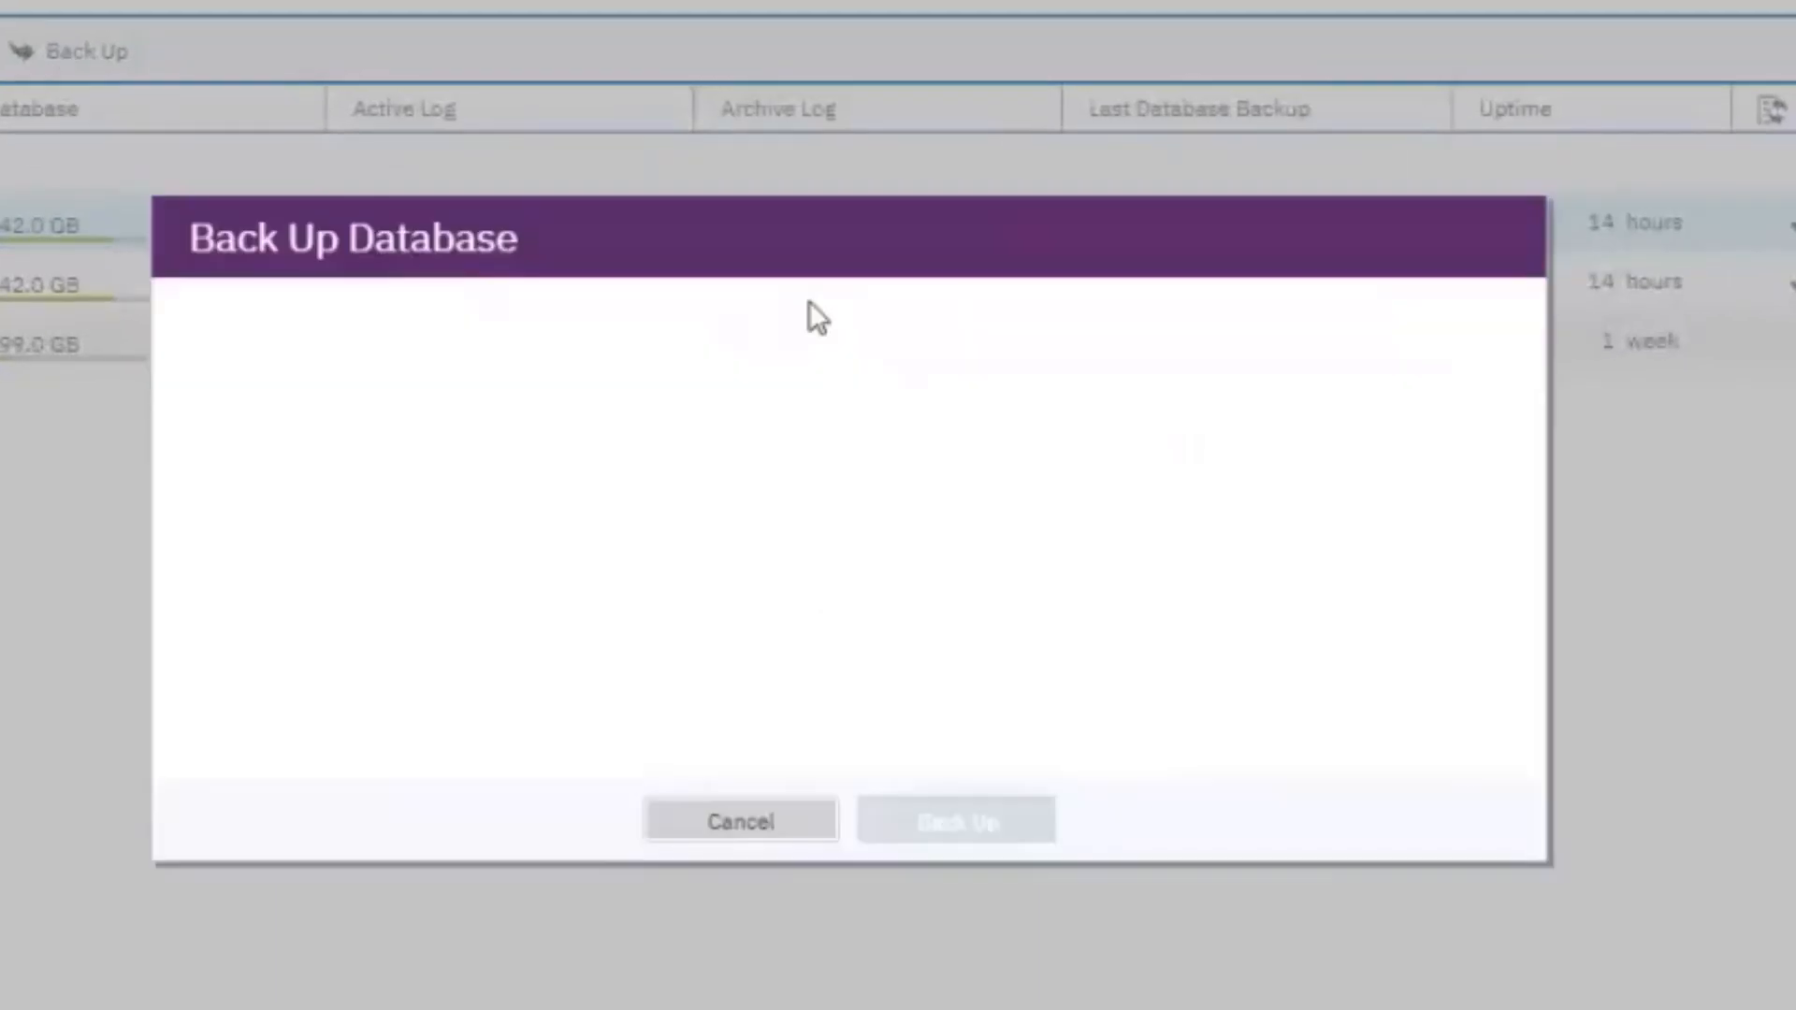
click(557, 497)
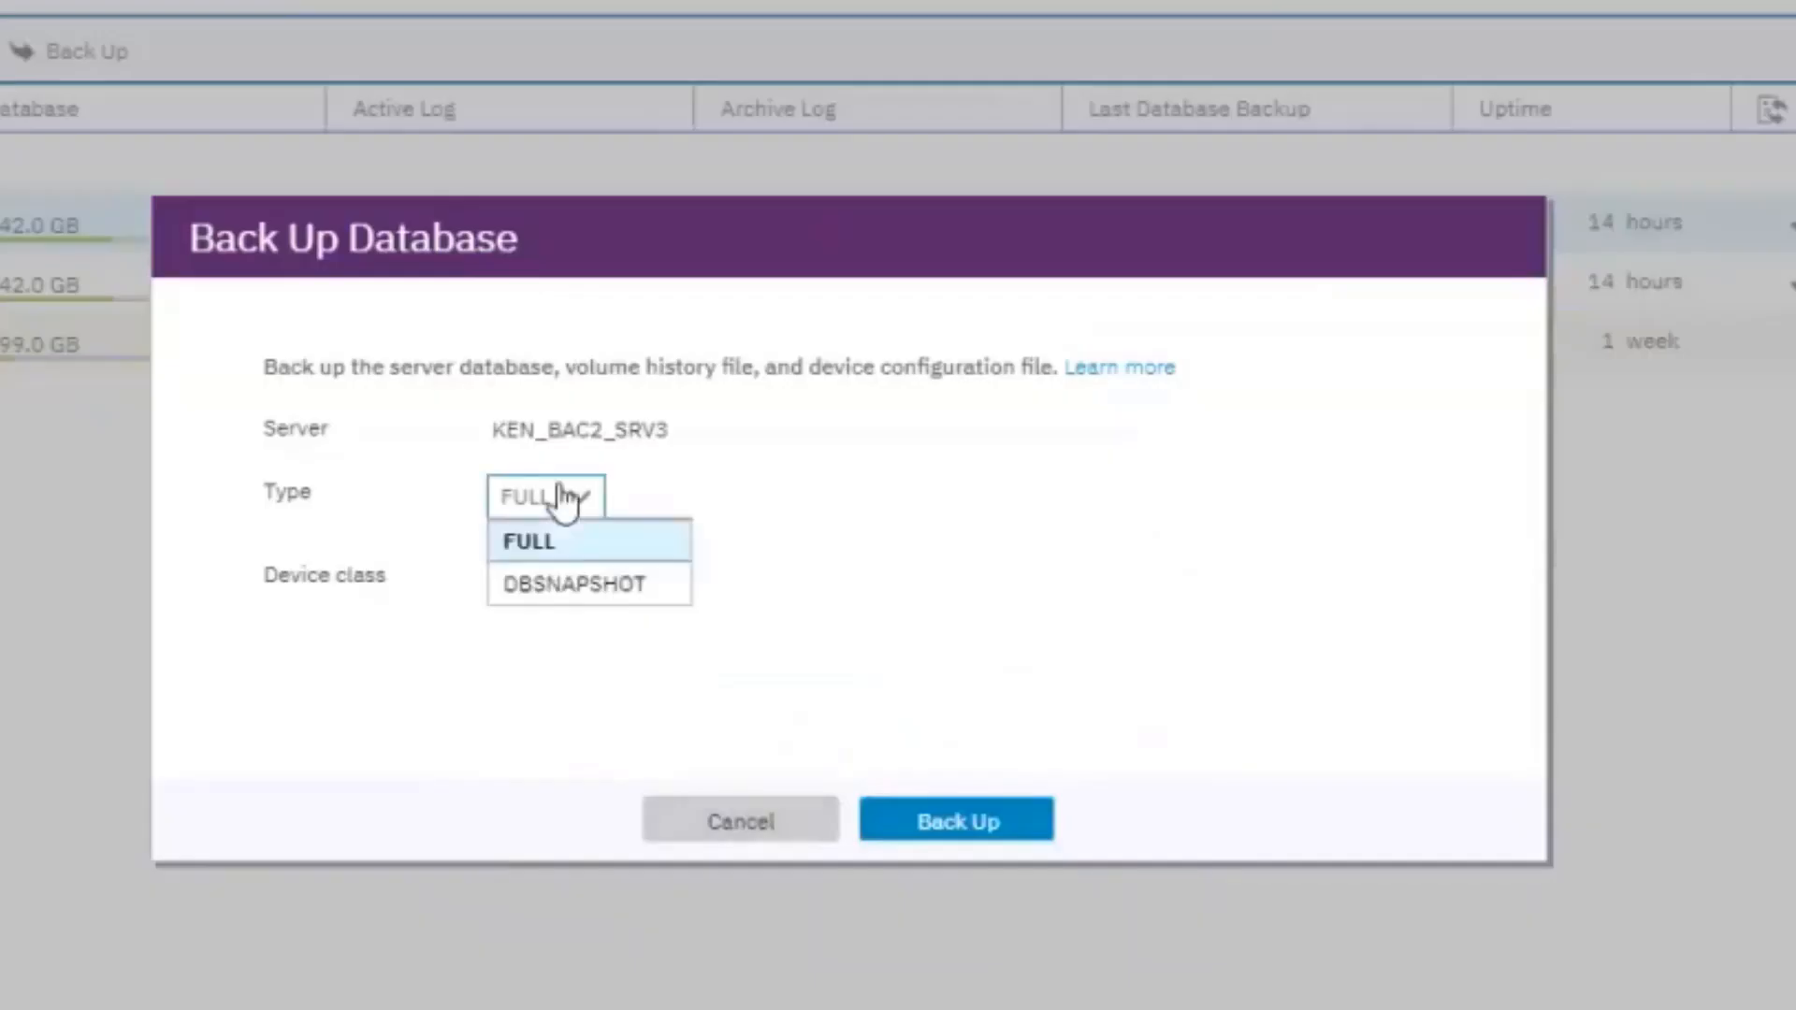
click(722, 525)
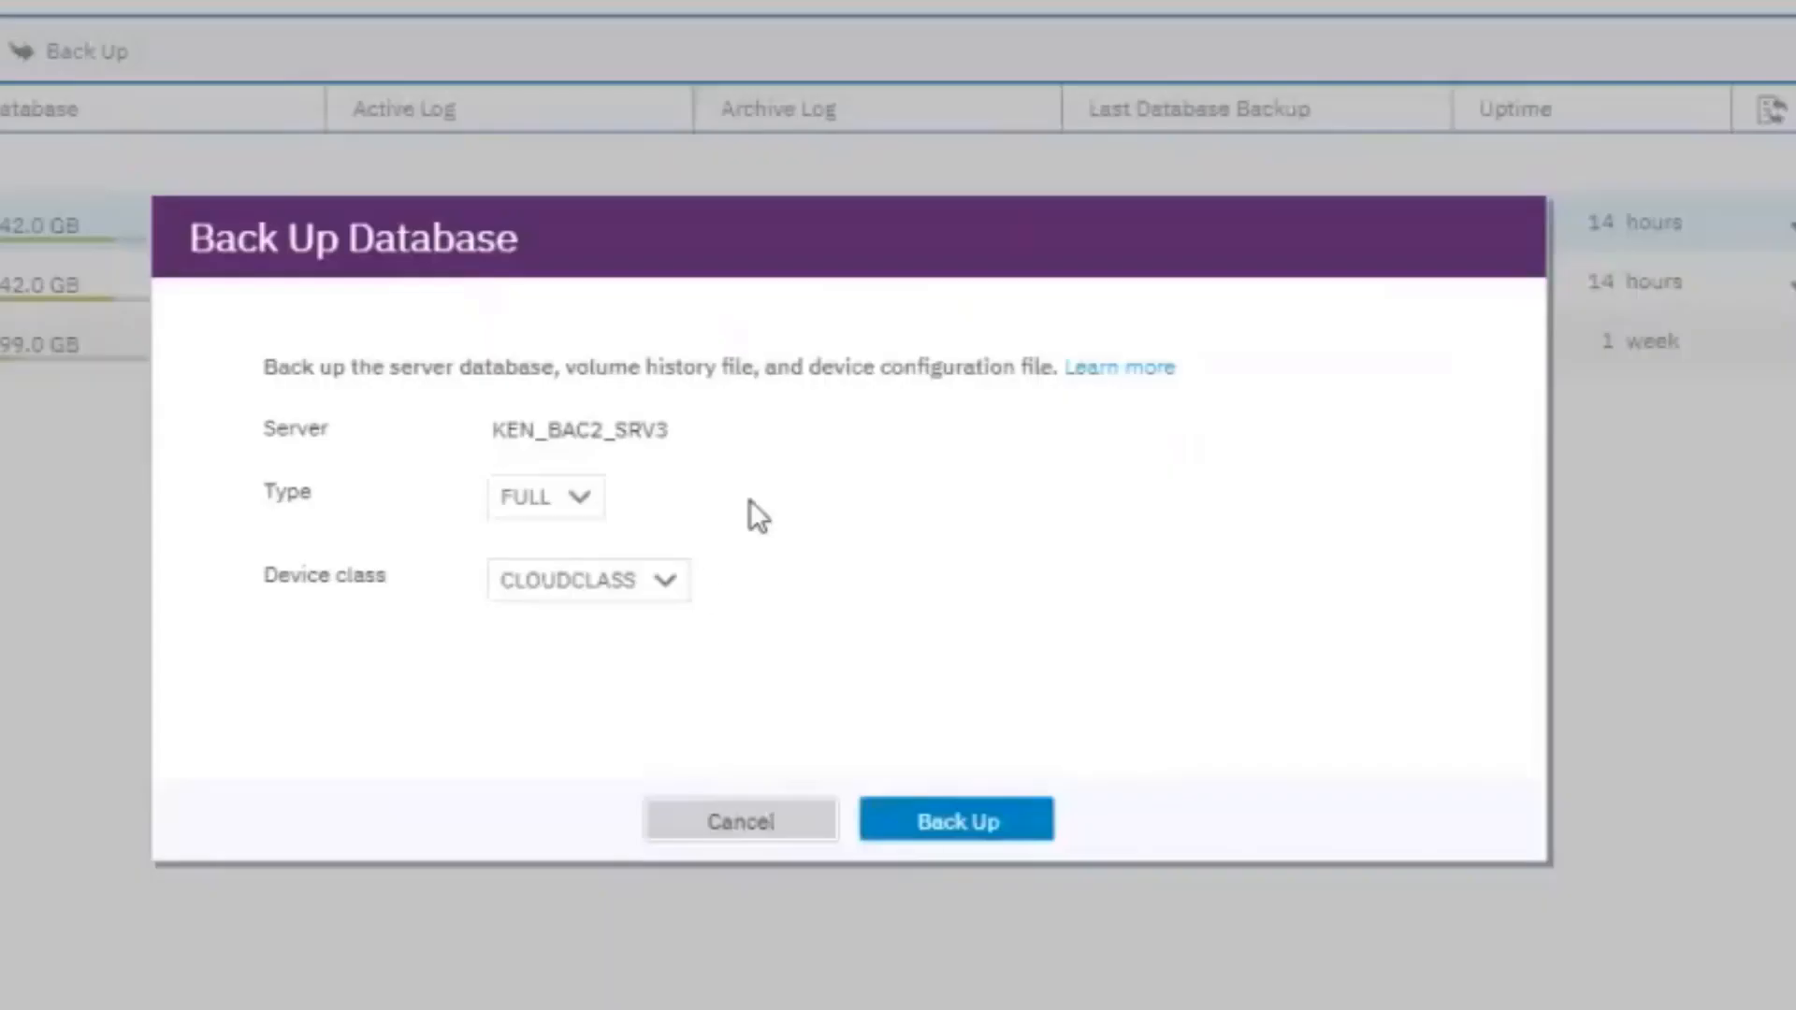
click(677, 592)
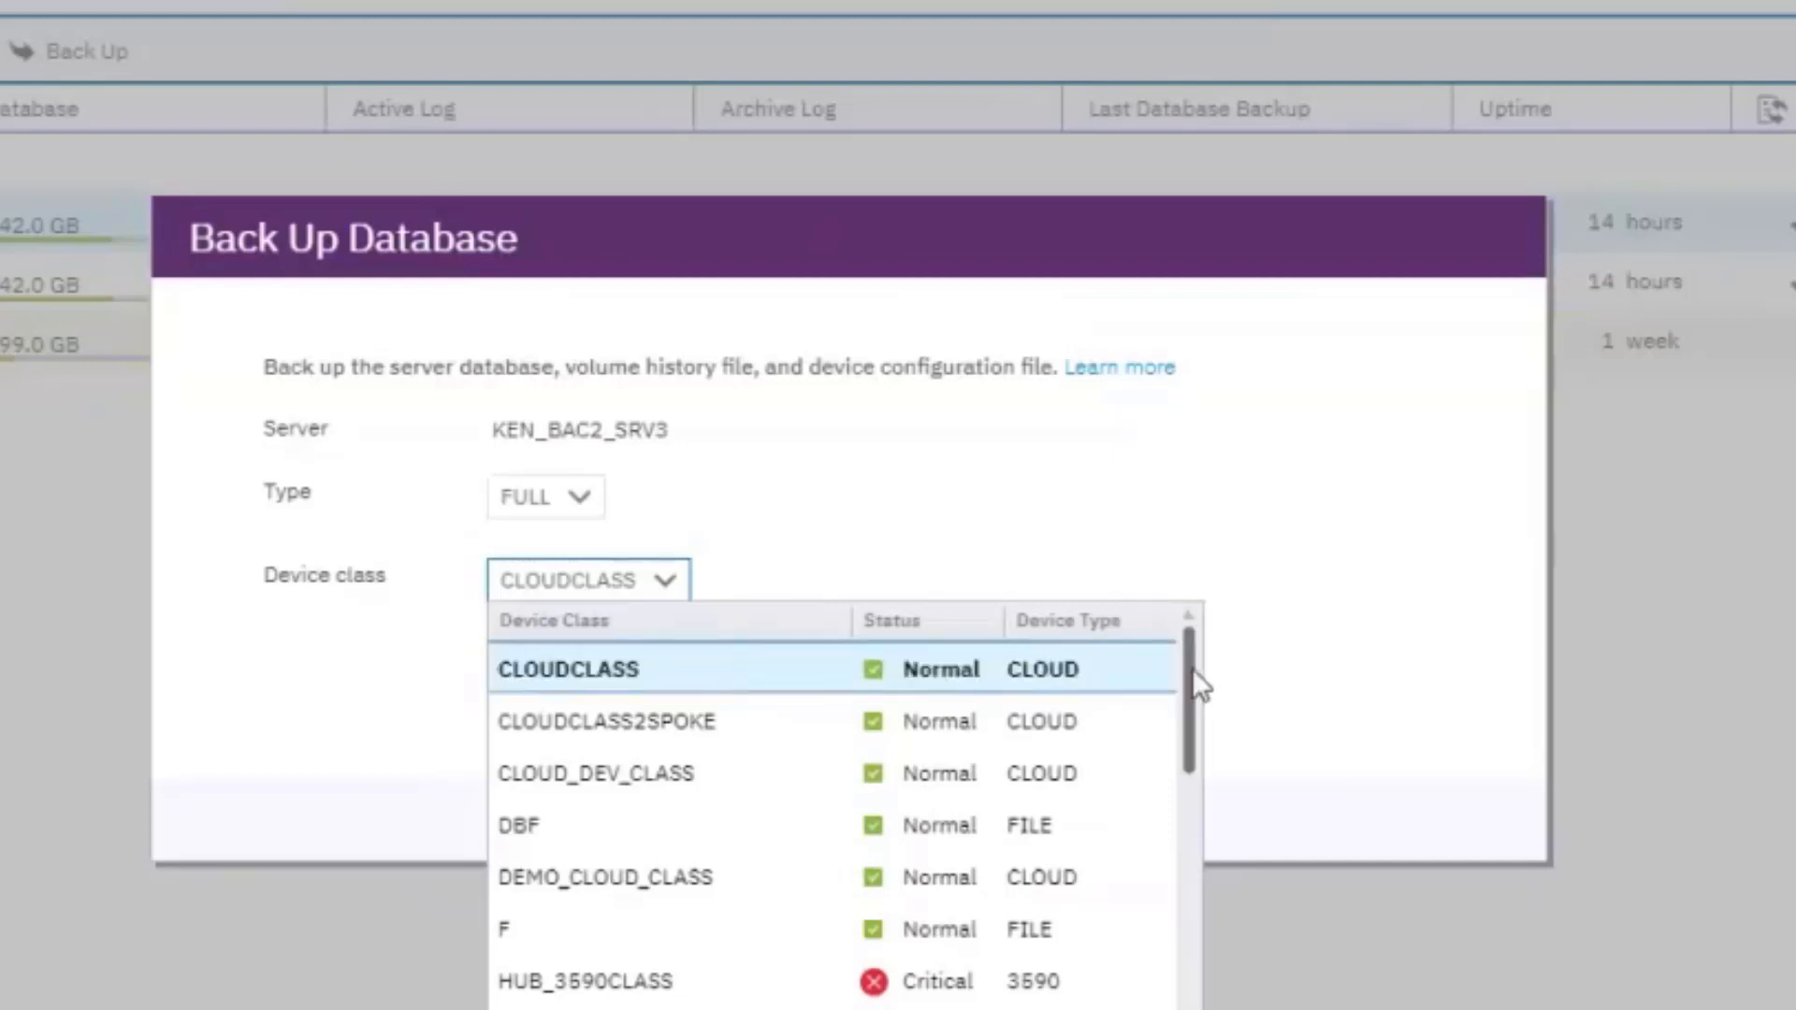
drag(1193, 668, 1139, 507)
click(1139, 507)
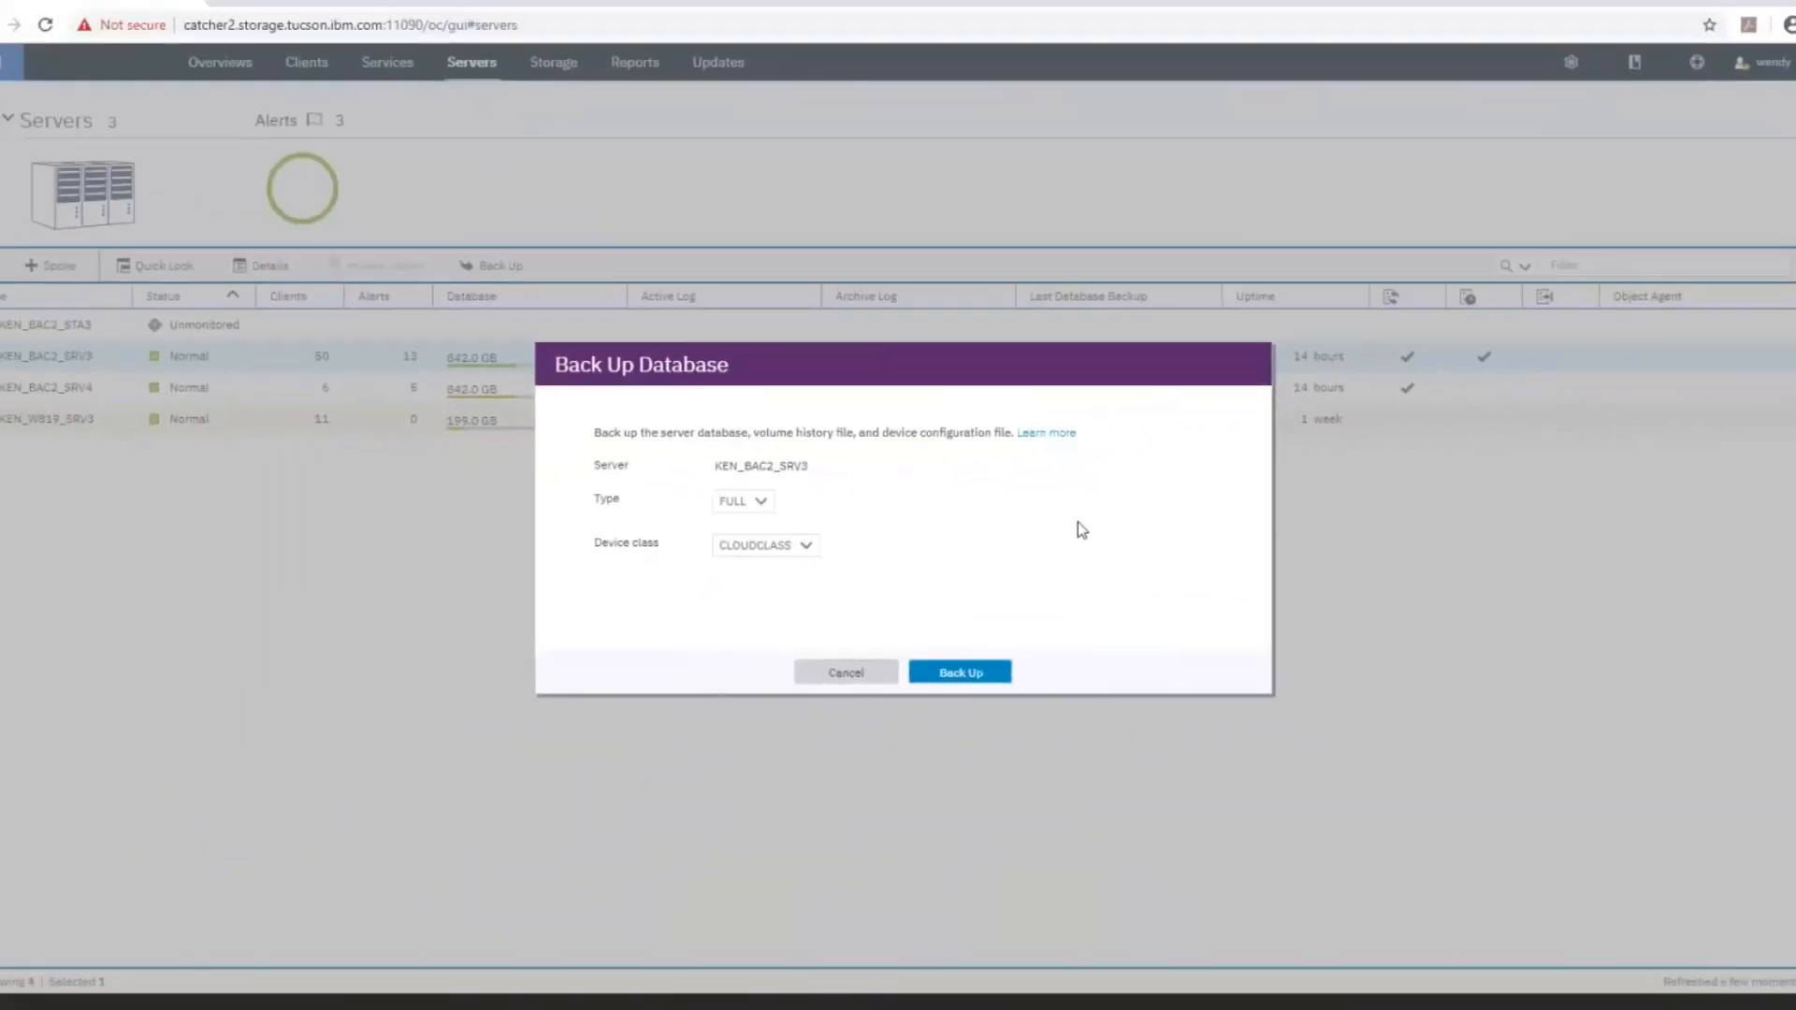
Cancel the database backup and examine the Database Backup and Recovery settings in the quick look of KEN_BAC2_SRV3
click(846, 673)
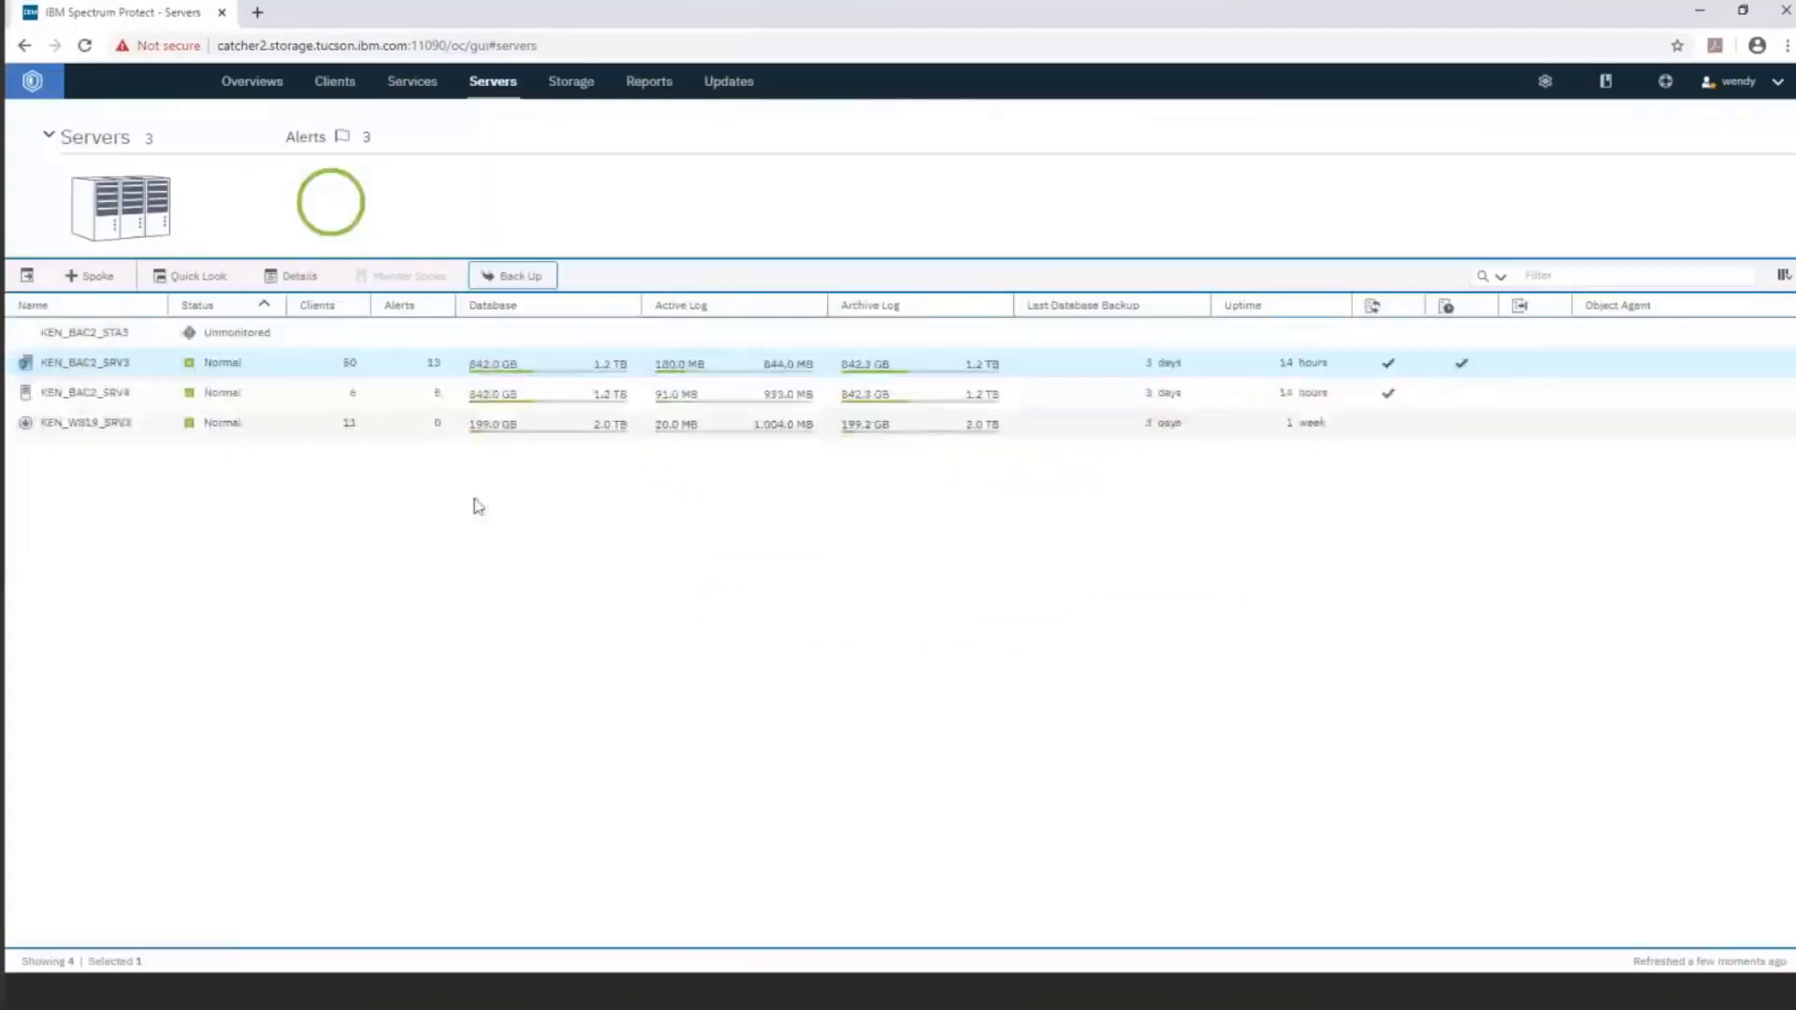
click(180, 283)
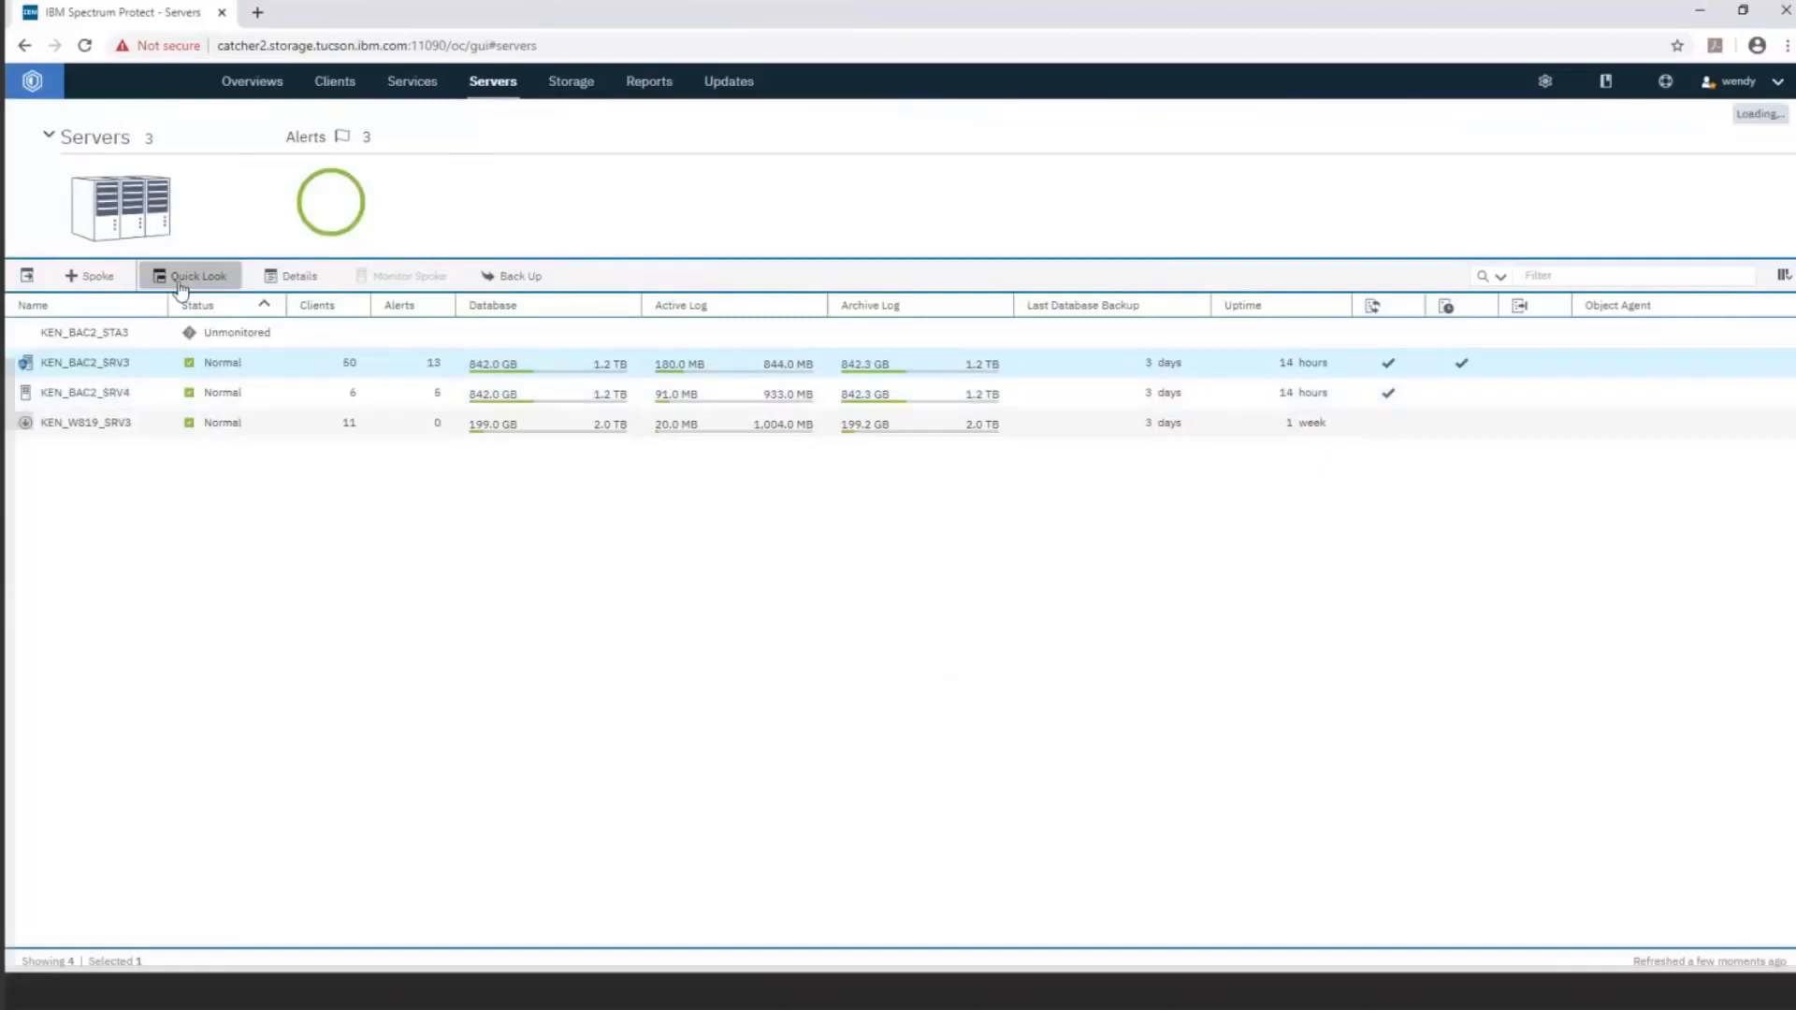
click(188, 276)
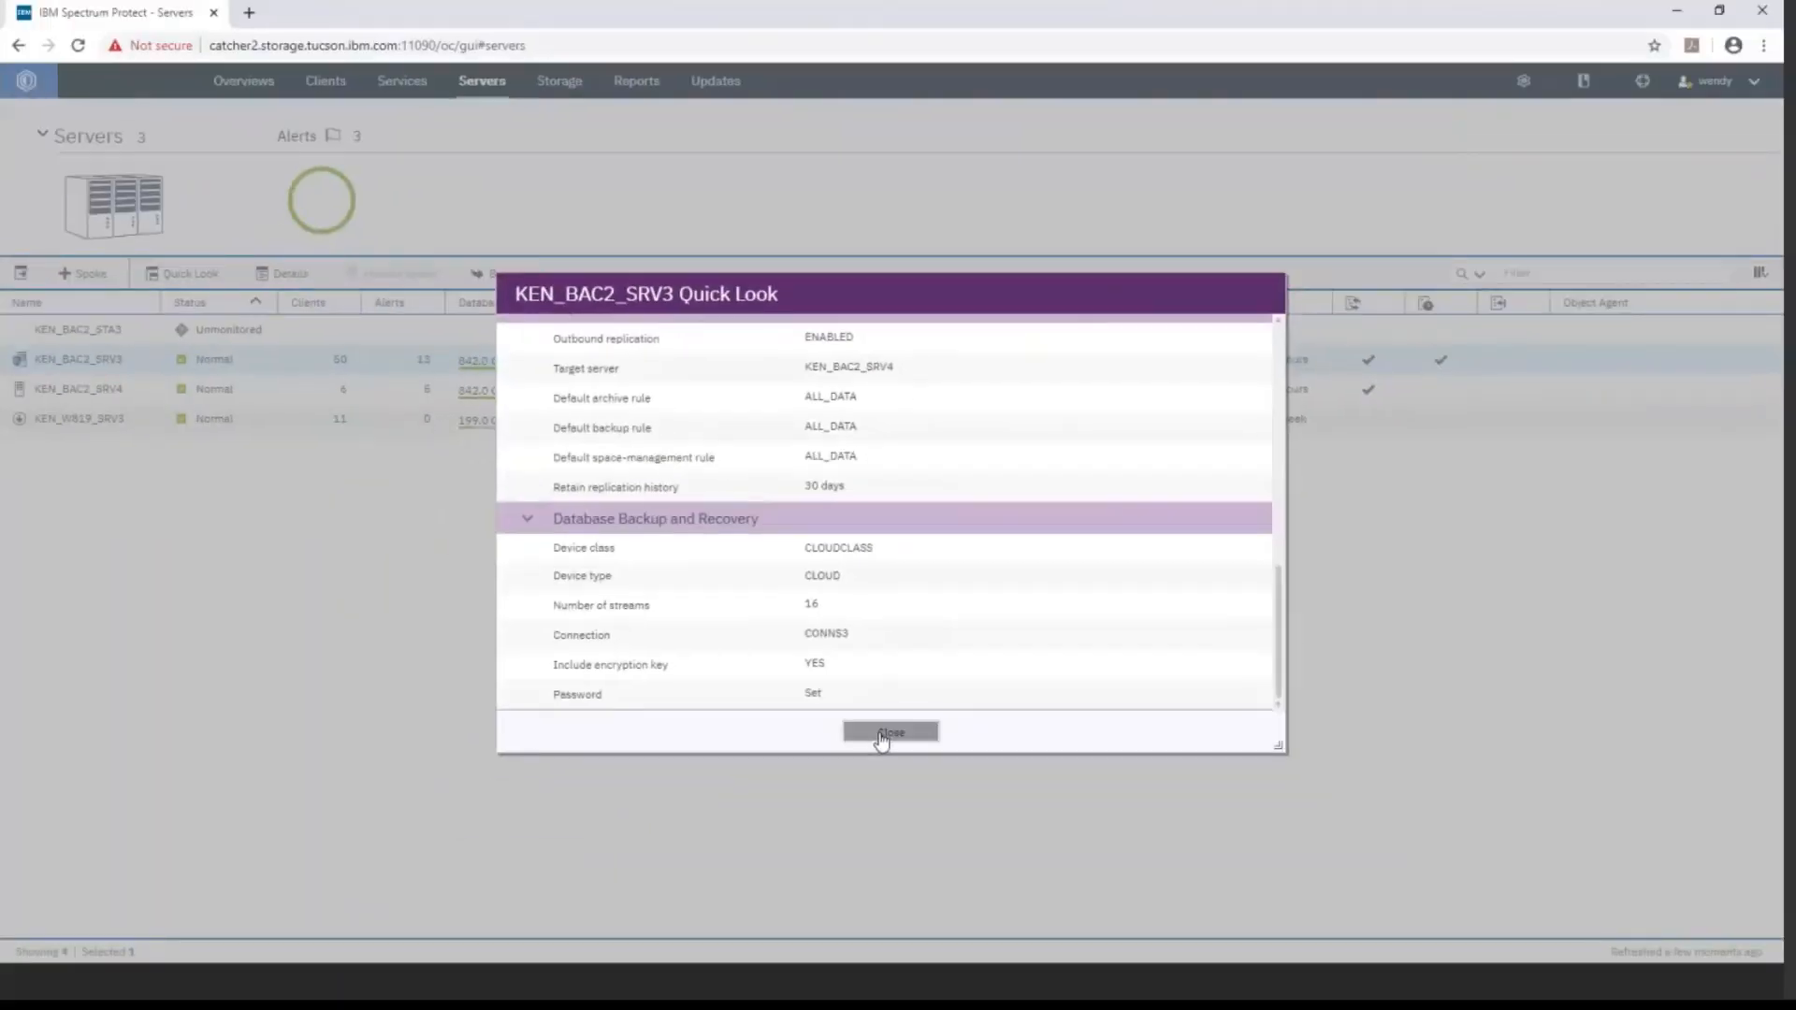
click(881, 735)
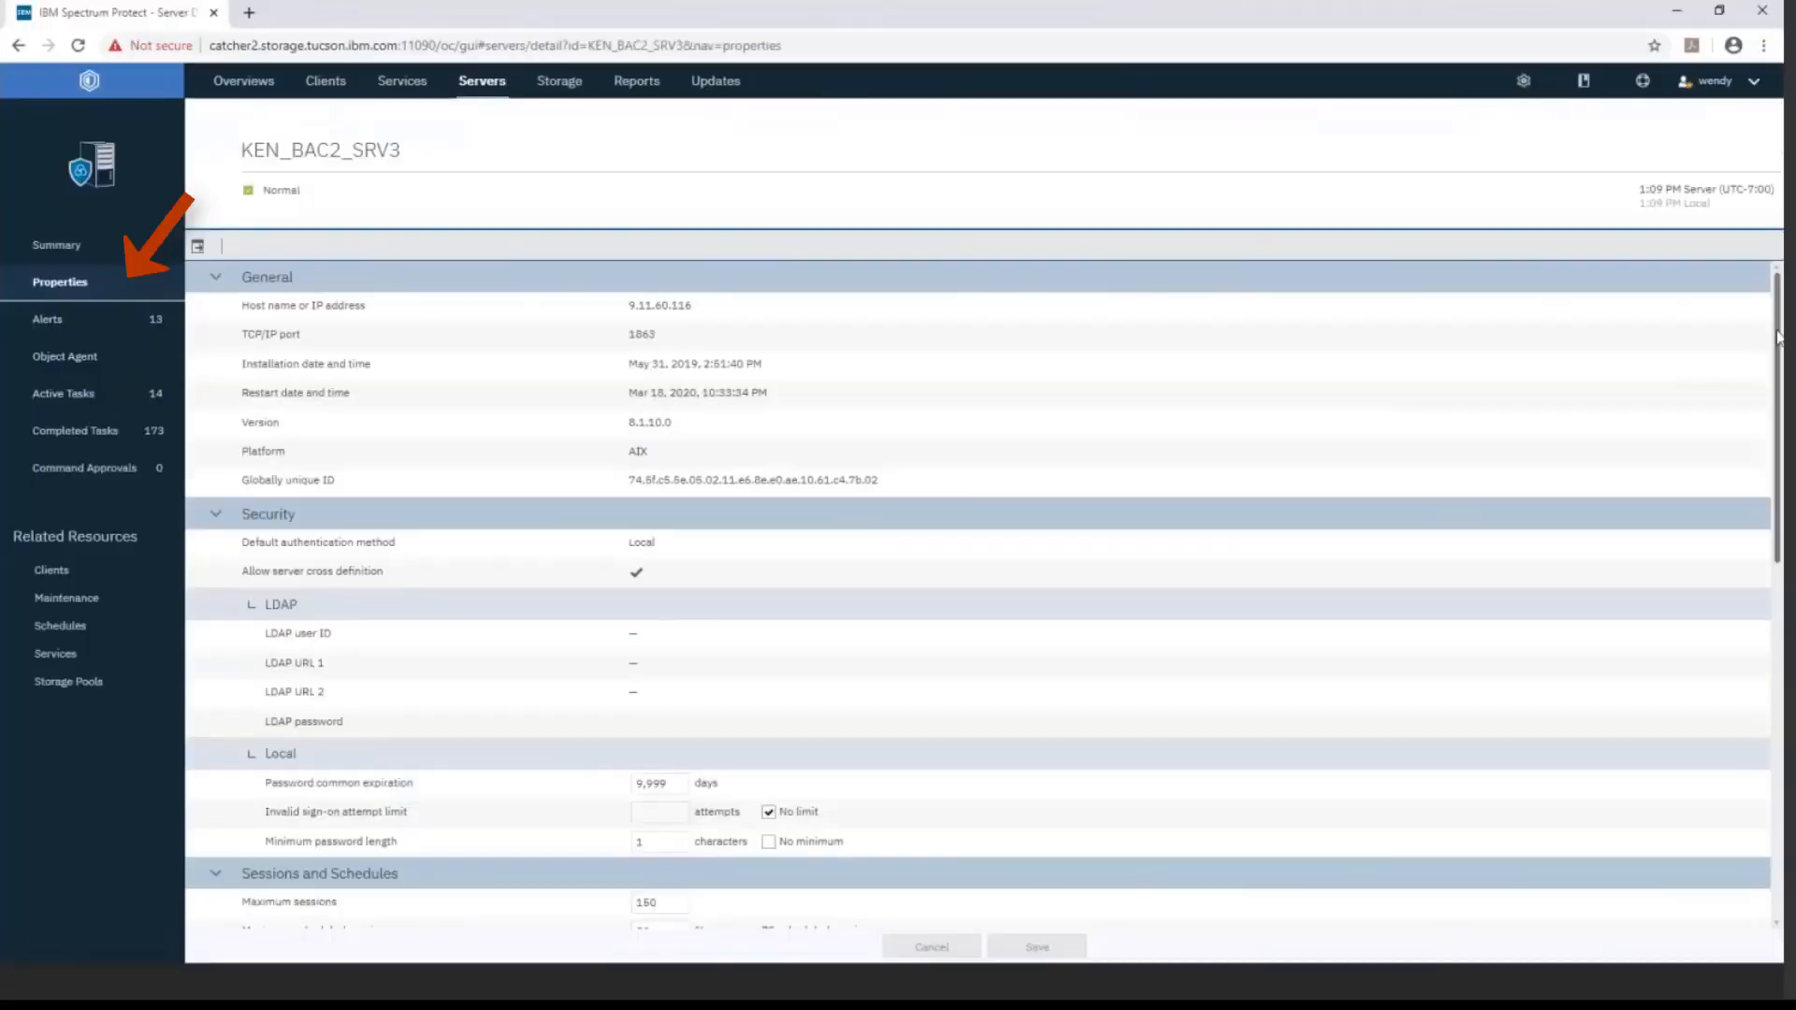
Unlock the Database Backup and Recovery section in the properties of KEN_BAC2_SRV3 and examine its editable settings
scroll(977, 599, down, 5)
scroll(1411, 790, down, 3)
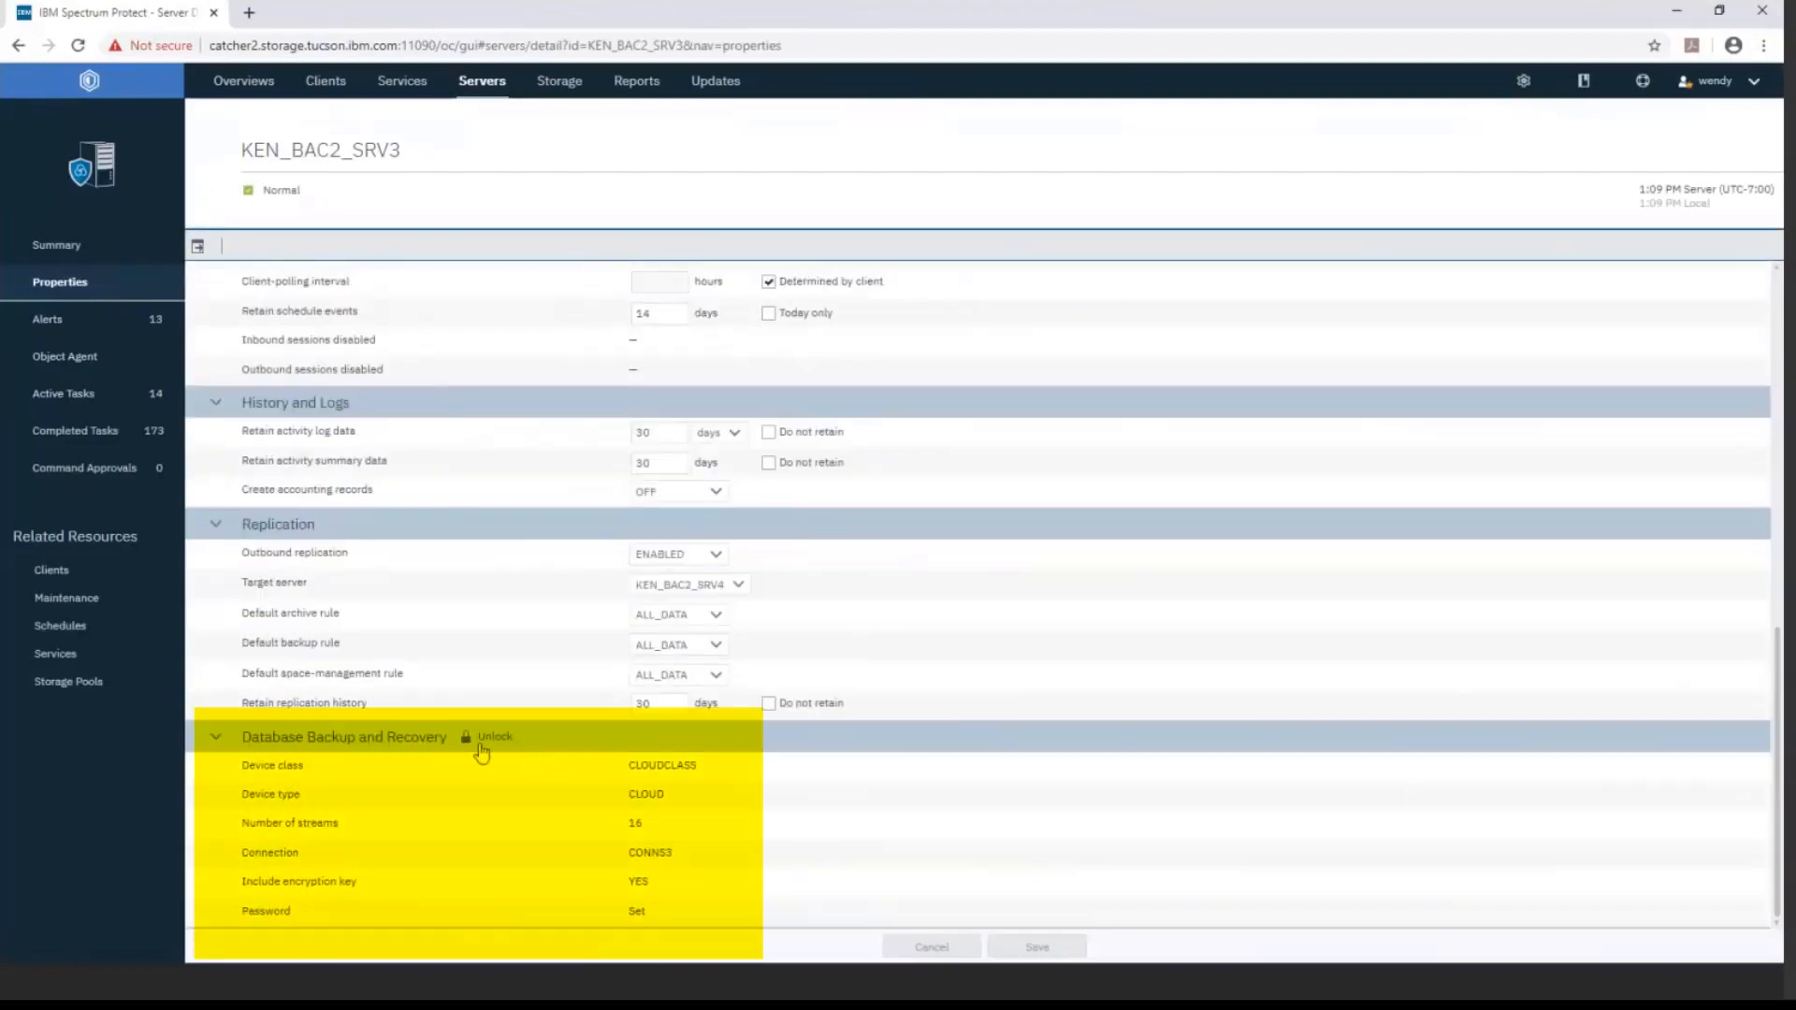
click(474, 740)
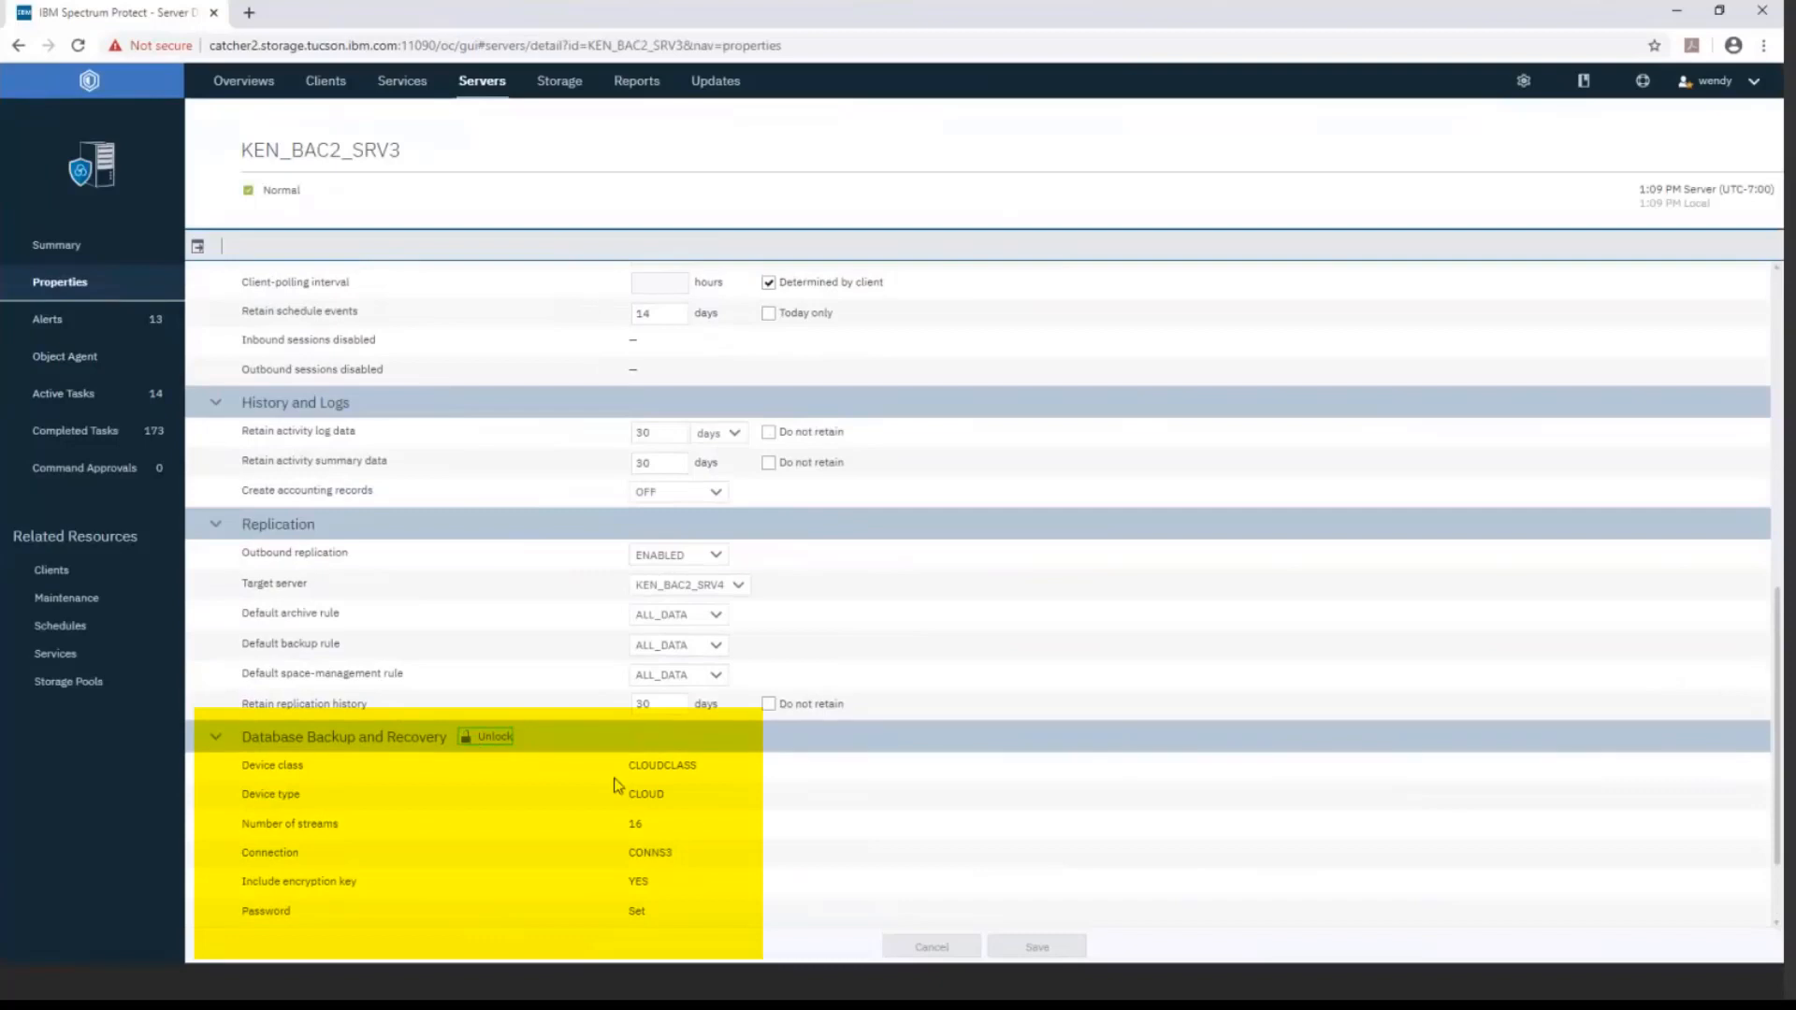
mouse_move(1777, 756)
mouse_down()
mouse_move(1784, 817)
mouse_move(1782, 772)
mouse_move(1782, 802)
mouse_up()
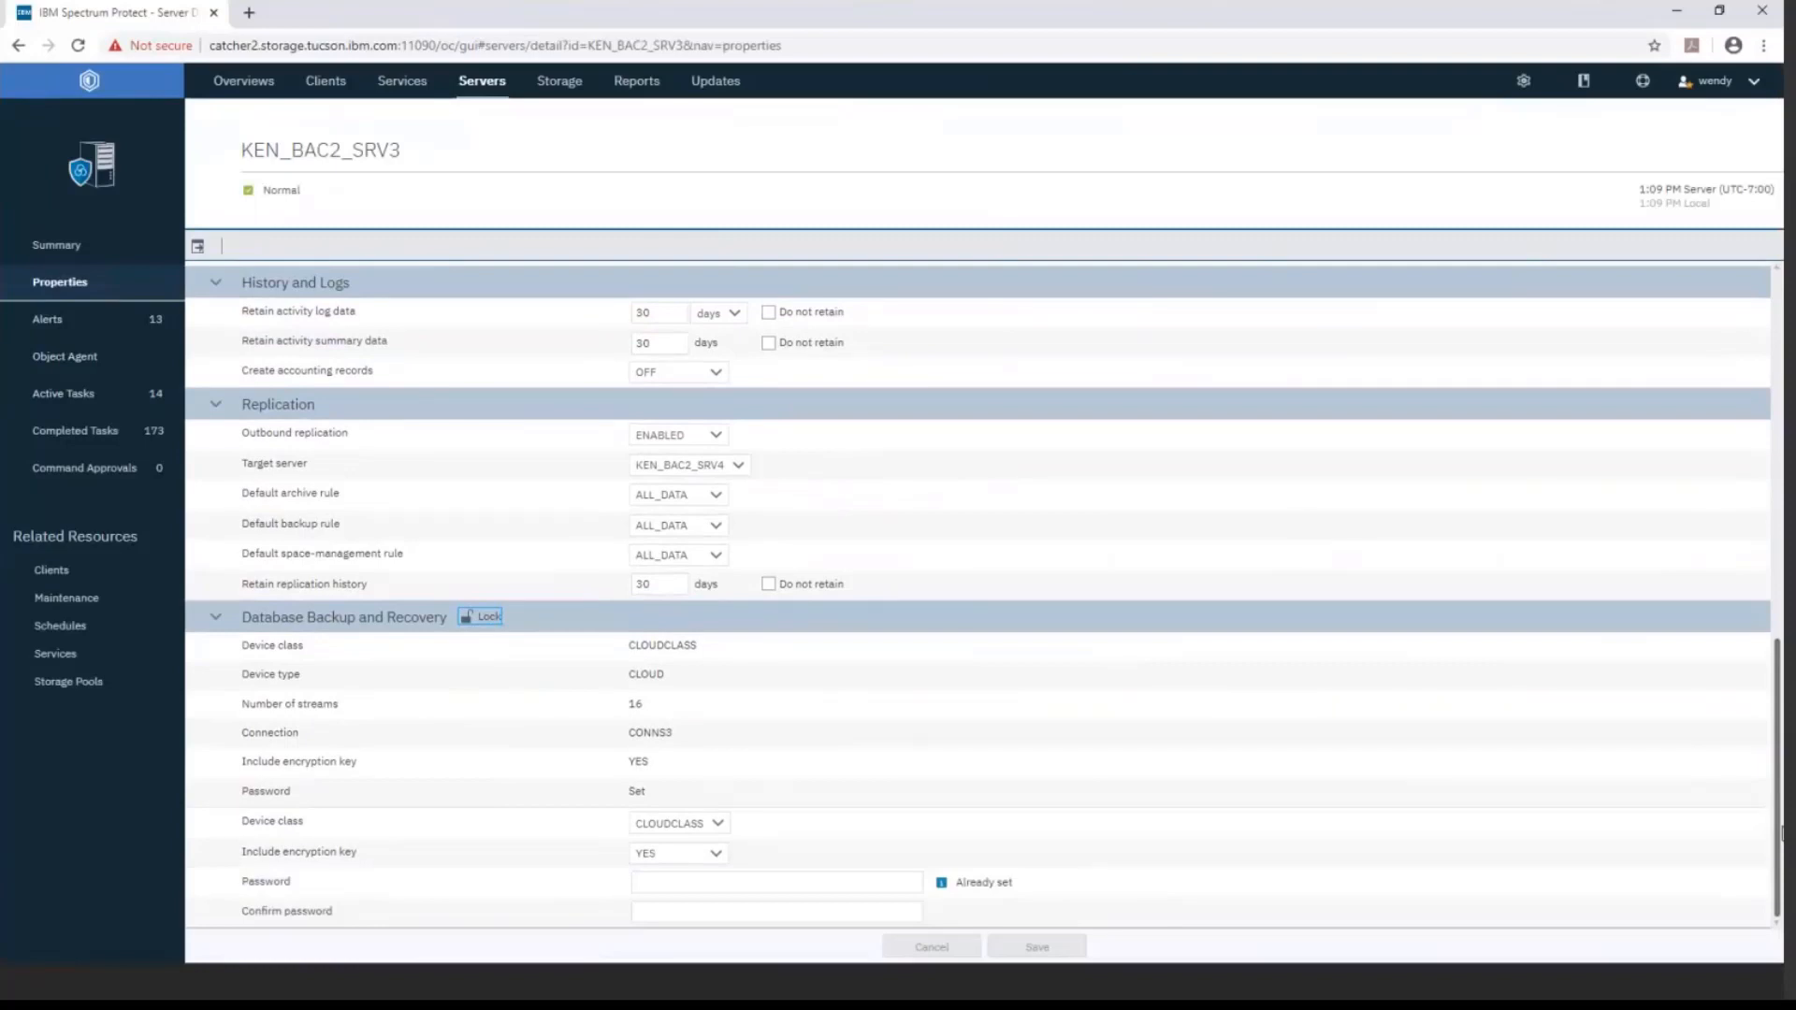
Open the list of disk or cloud devices and filter it to cloud device classes only
click(559, 82)
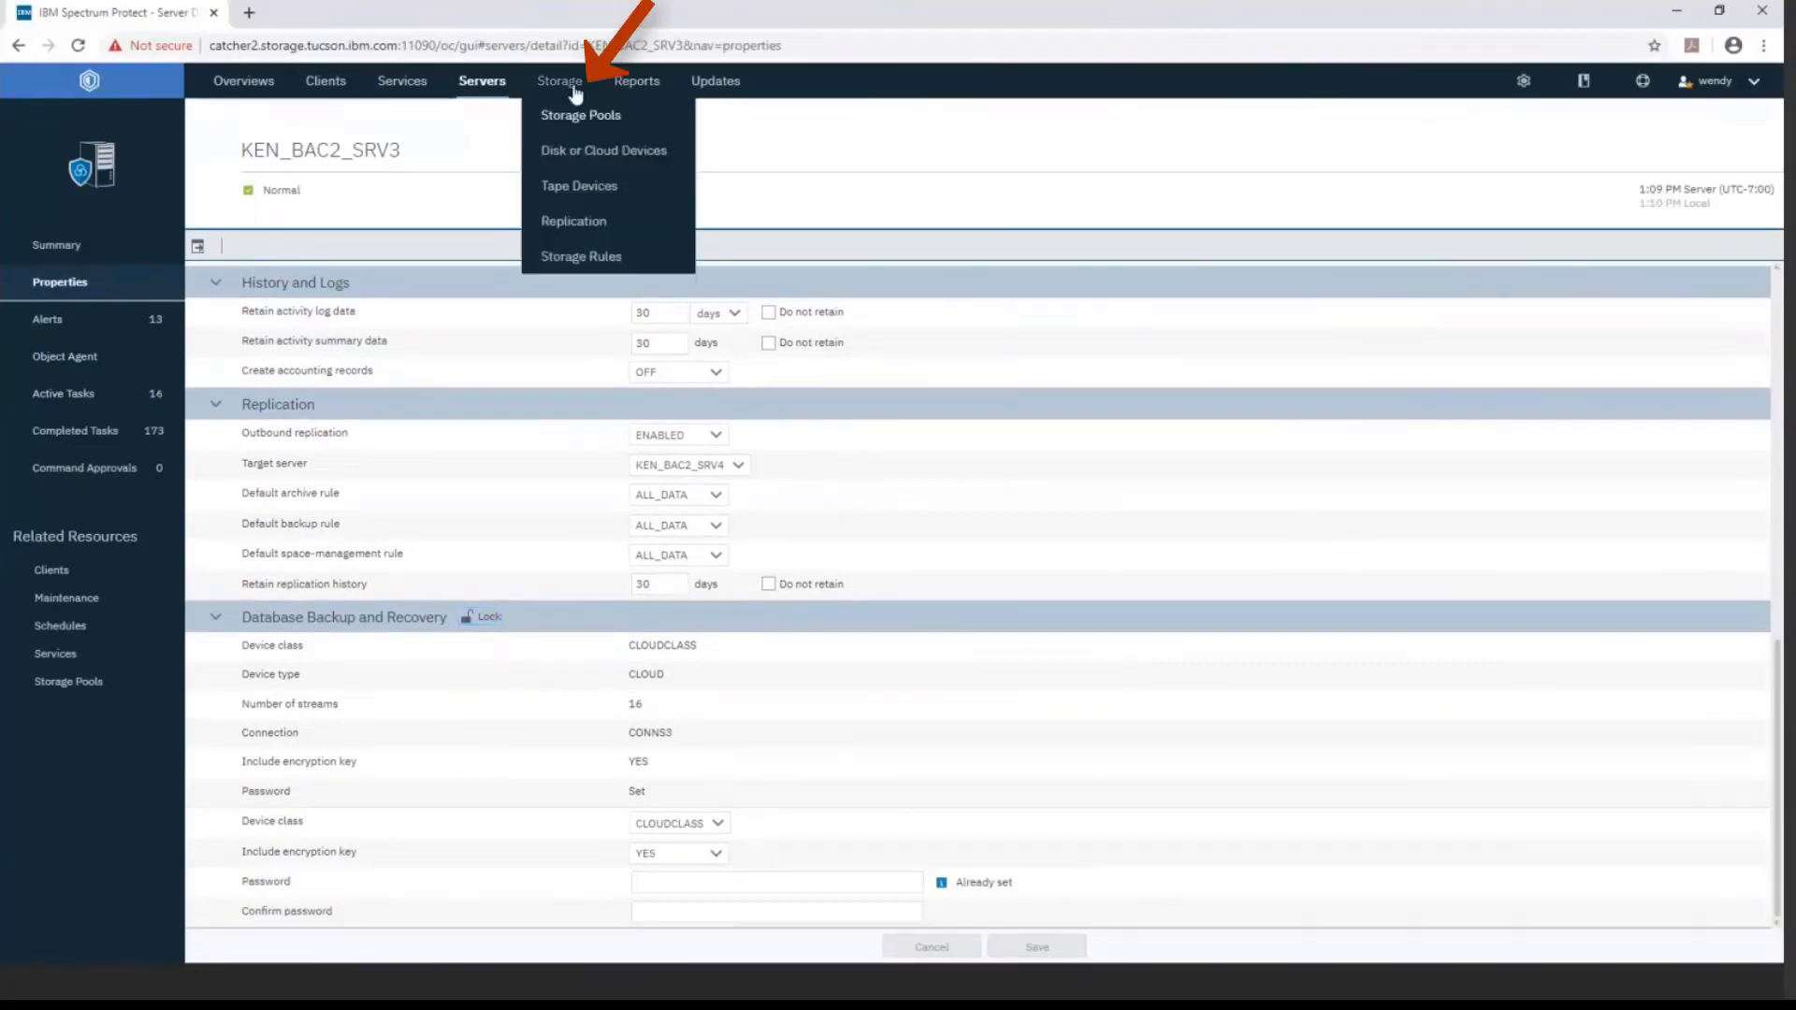
click(670, 161)
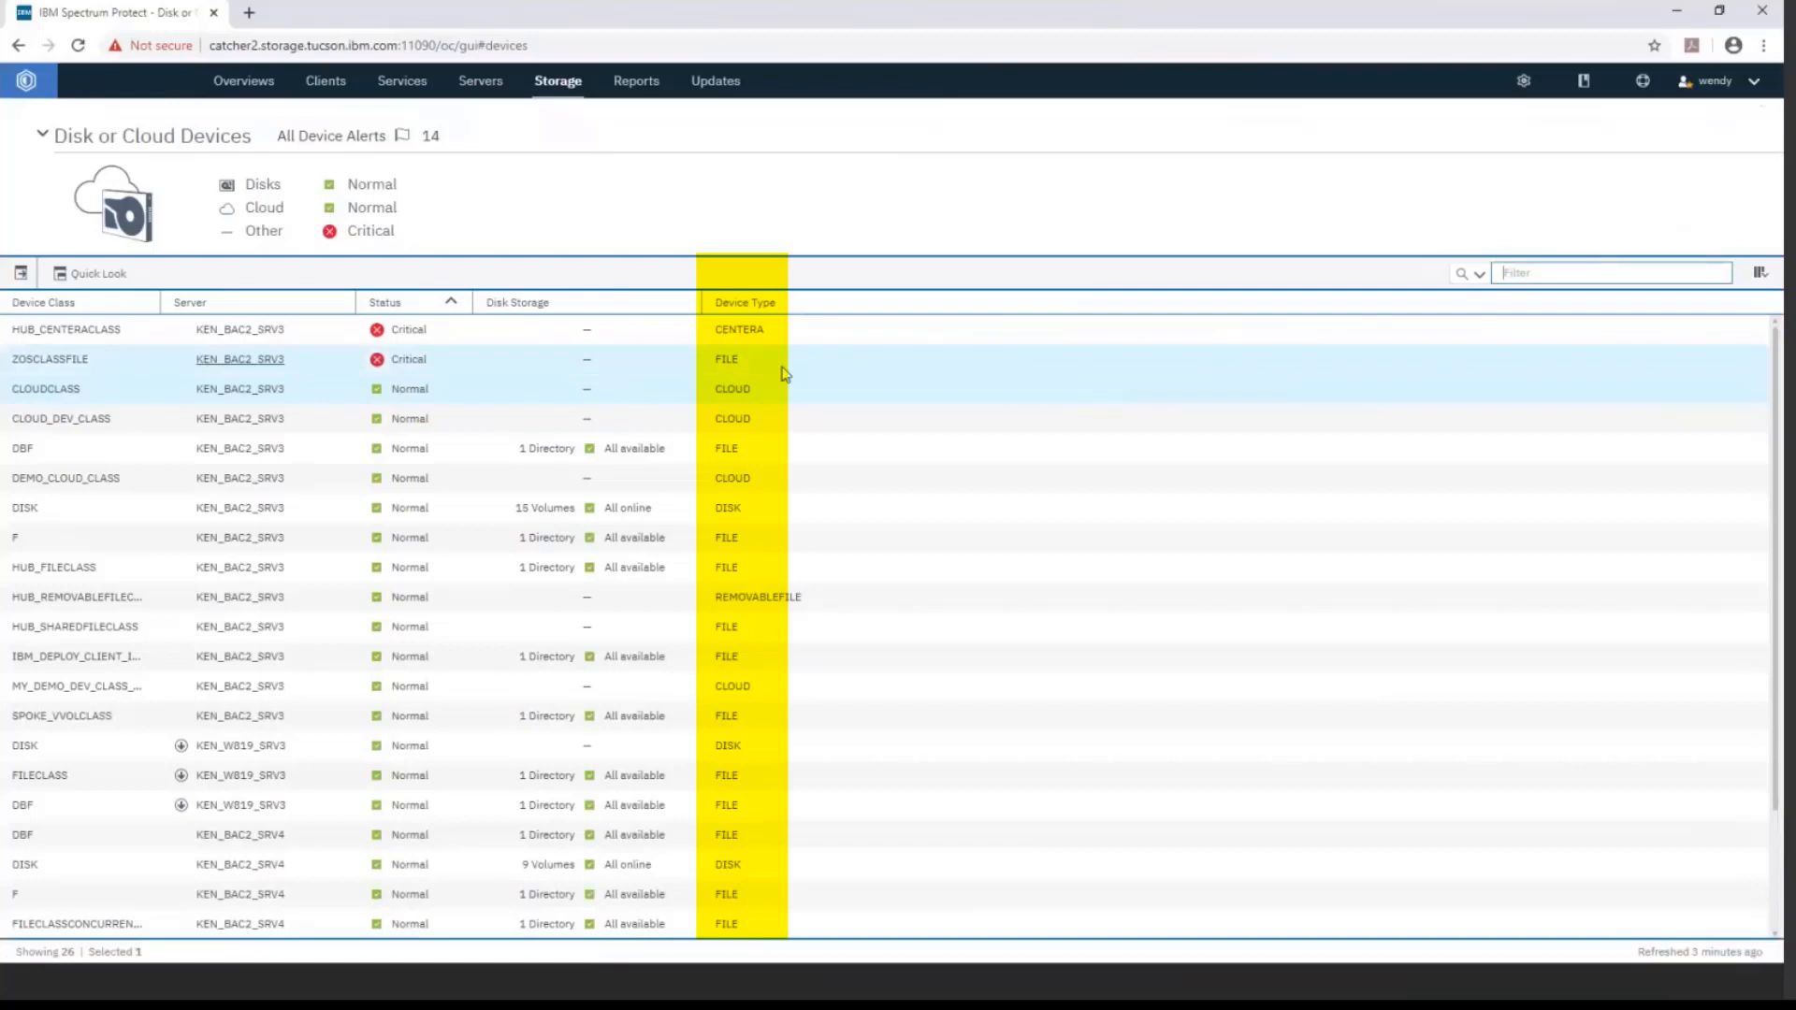
click(274, 217)
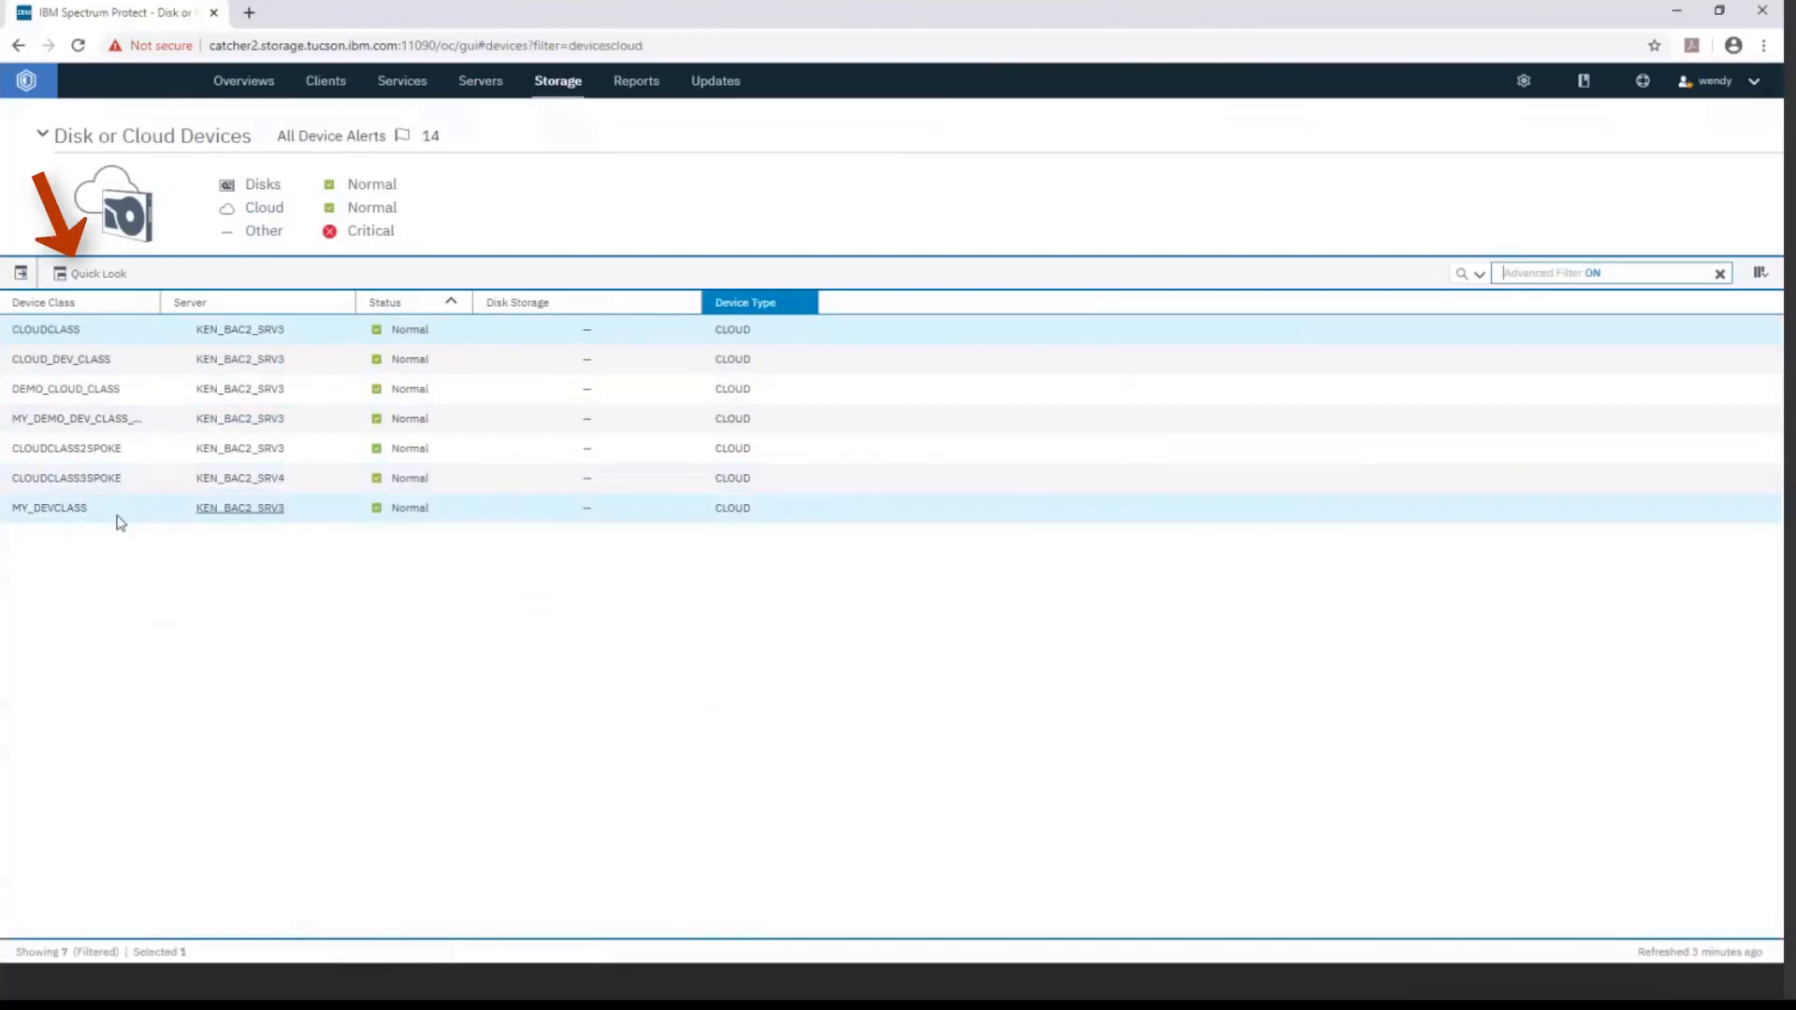
Examine the connection details in the quick look of device class CLOUDCLASS, and close it
click(116, 280)
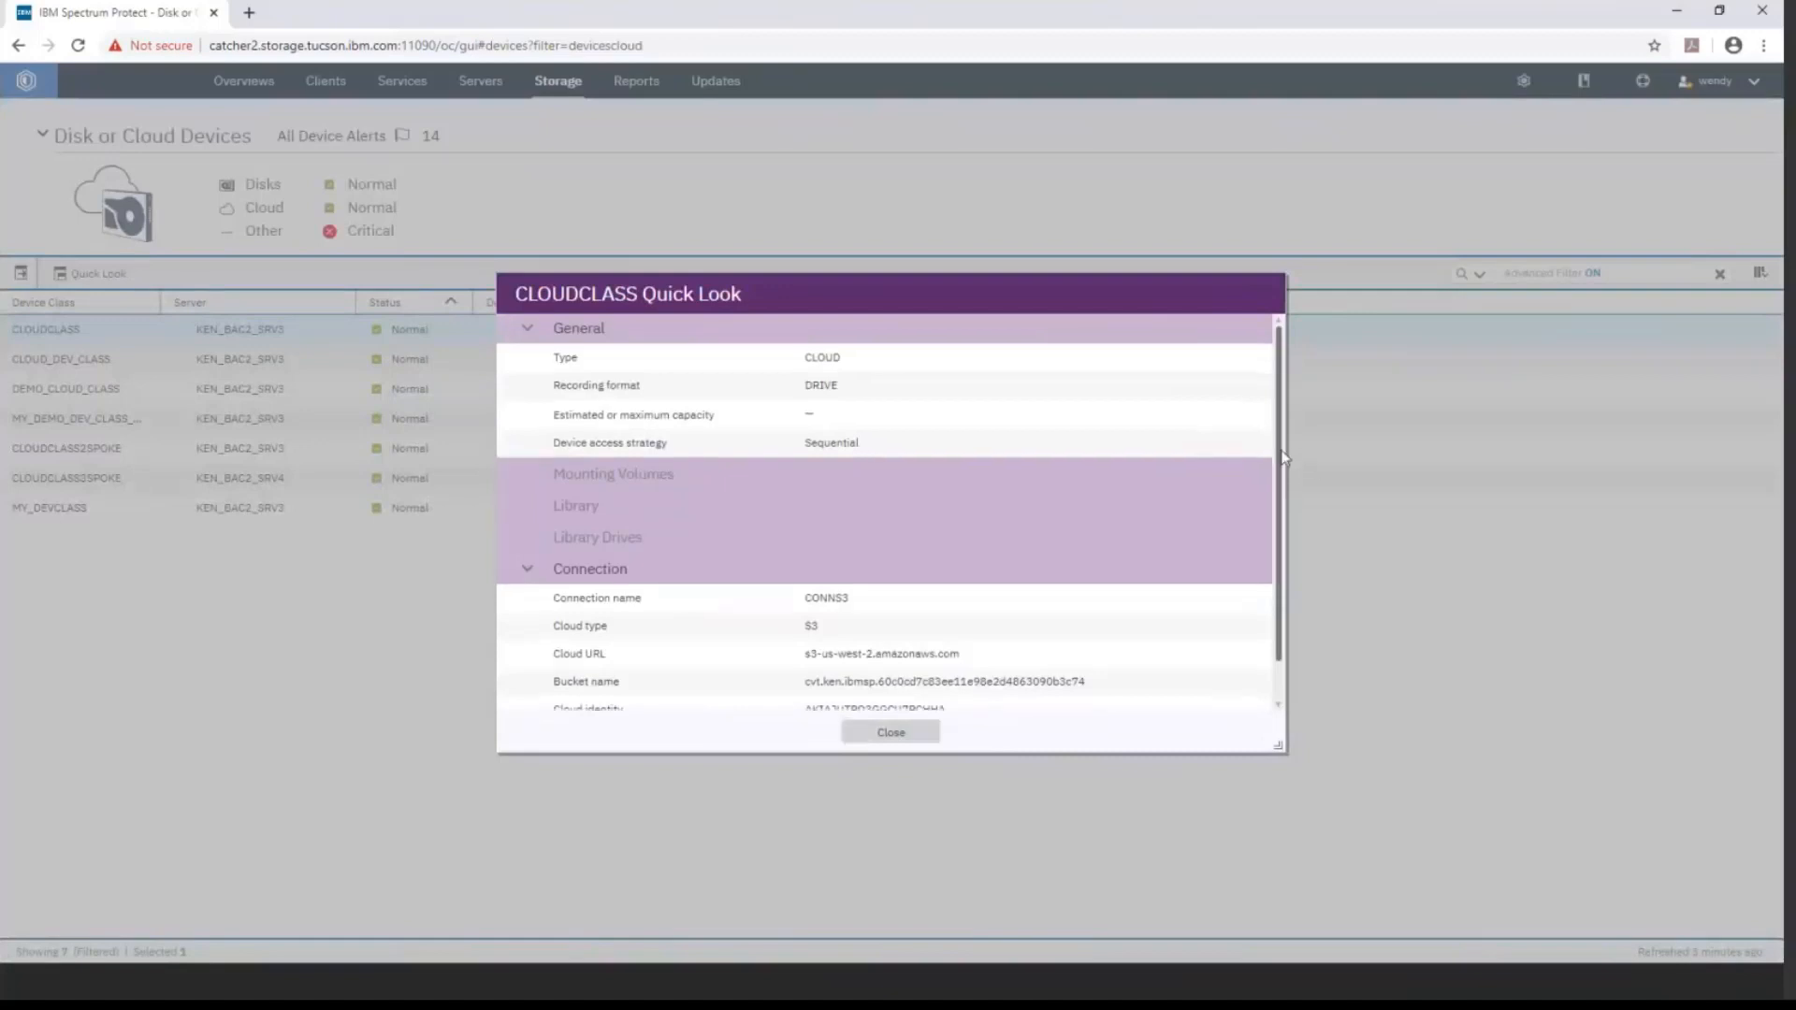
scroll(1275, 549, down, 1)
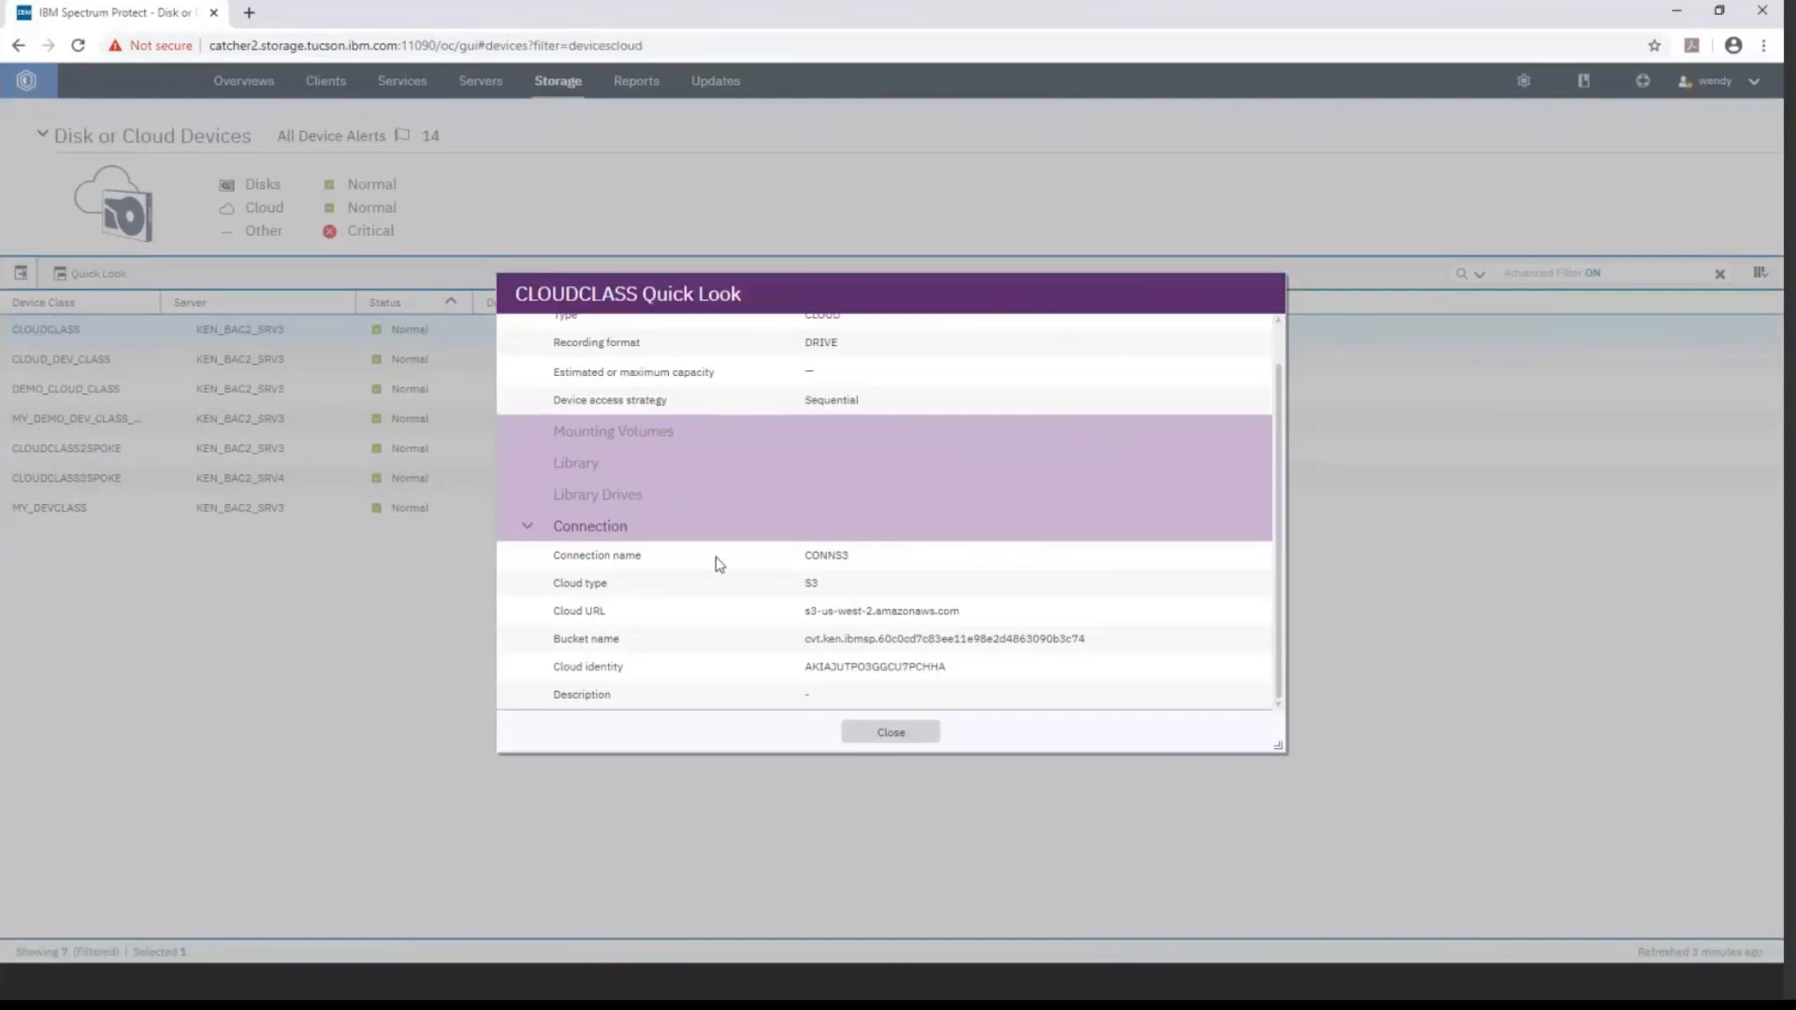
click(920, 734)
Open the server maintenance tasks and expand RUN BACKUPDB on KEN_BAC2_SRV4 to examine its script steps
mouse_move(480, 80)
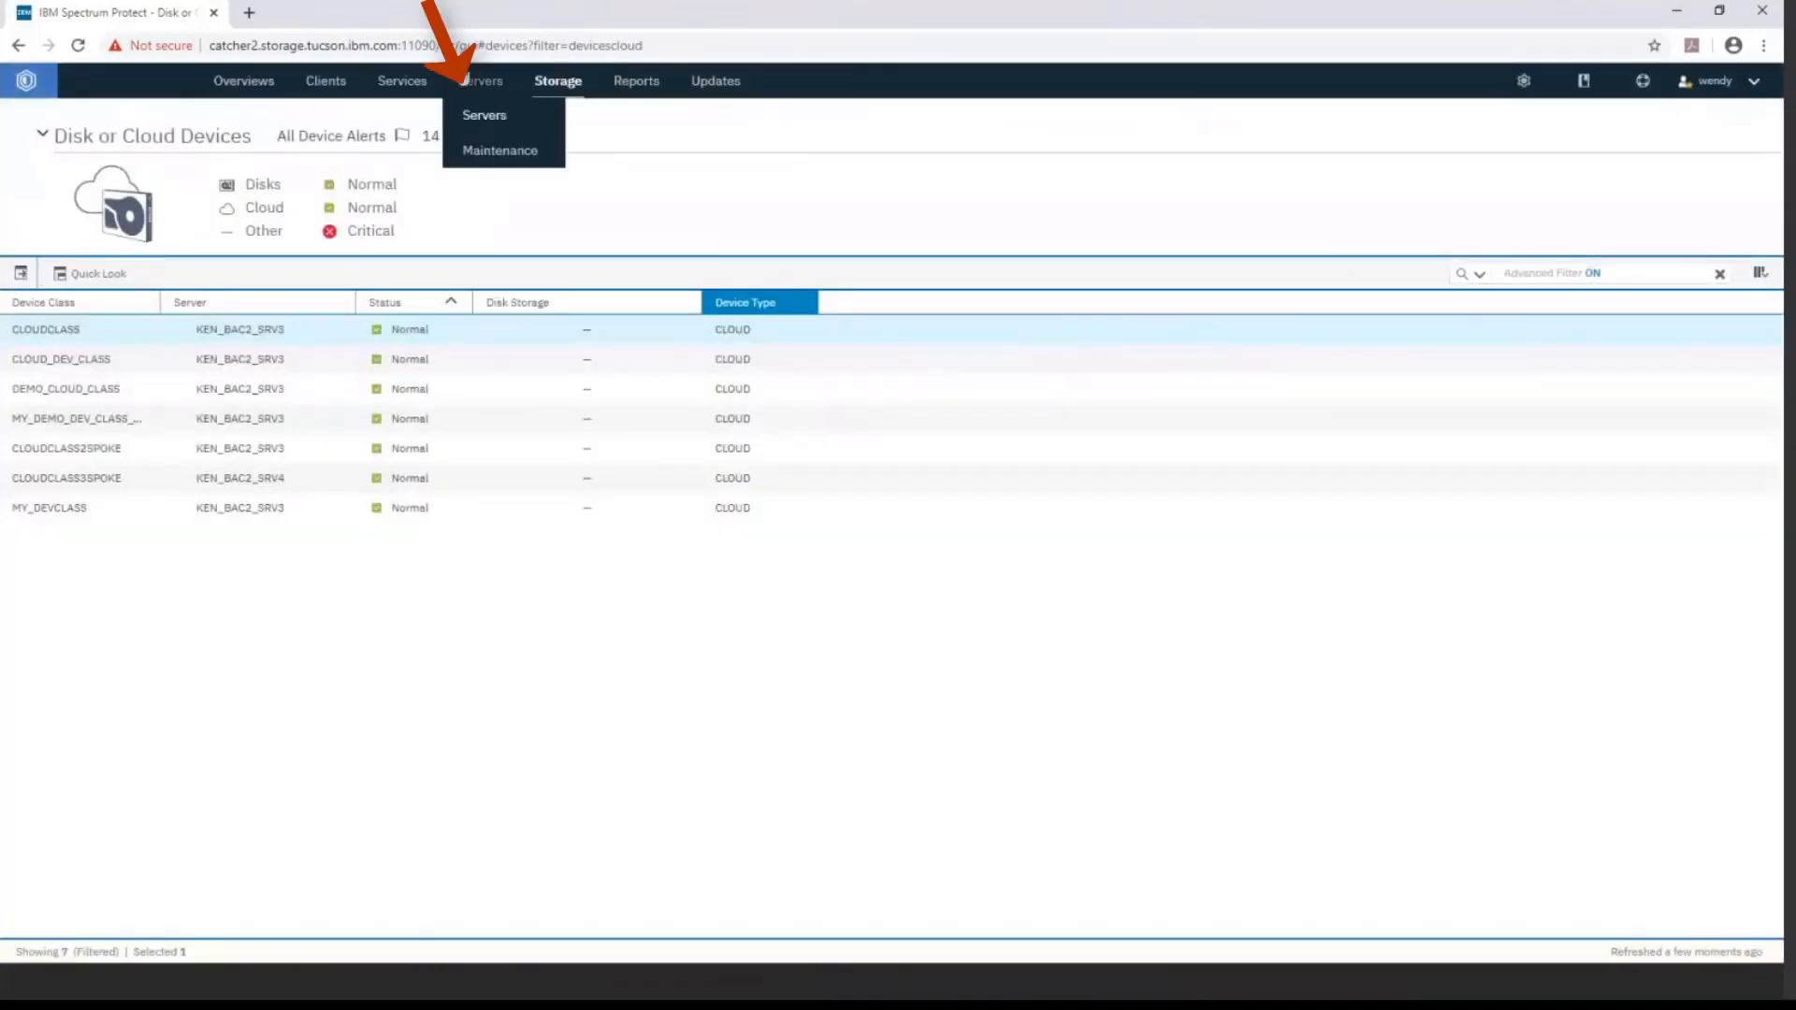
click(486, 153)
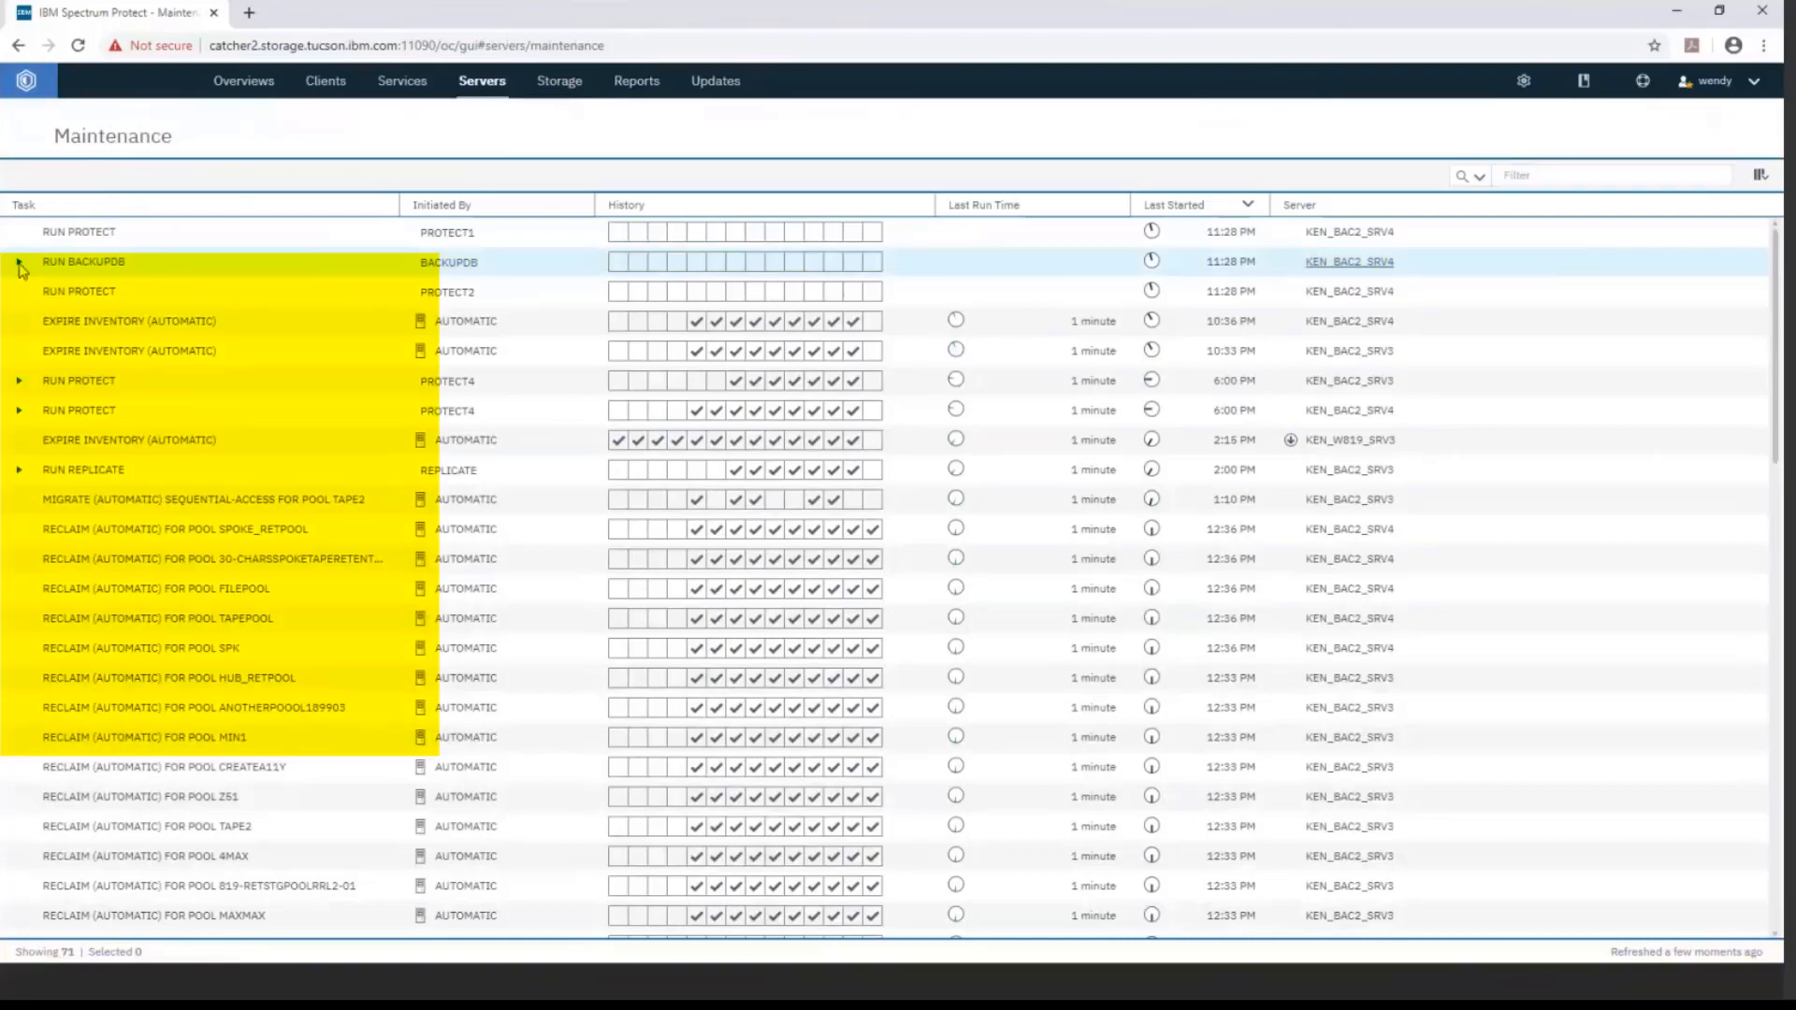
click(20, 265)
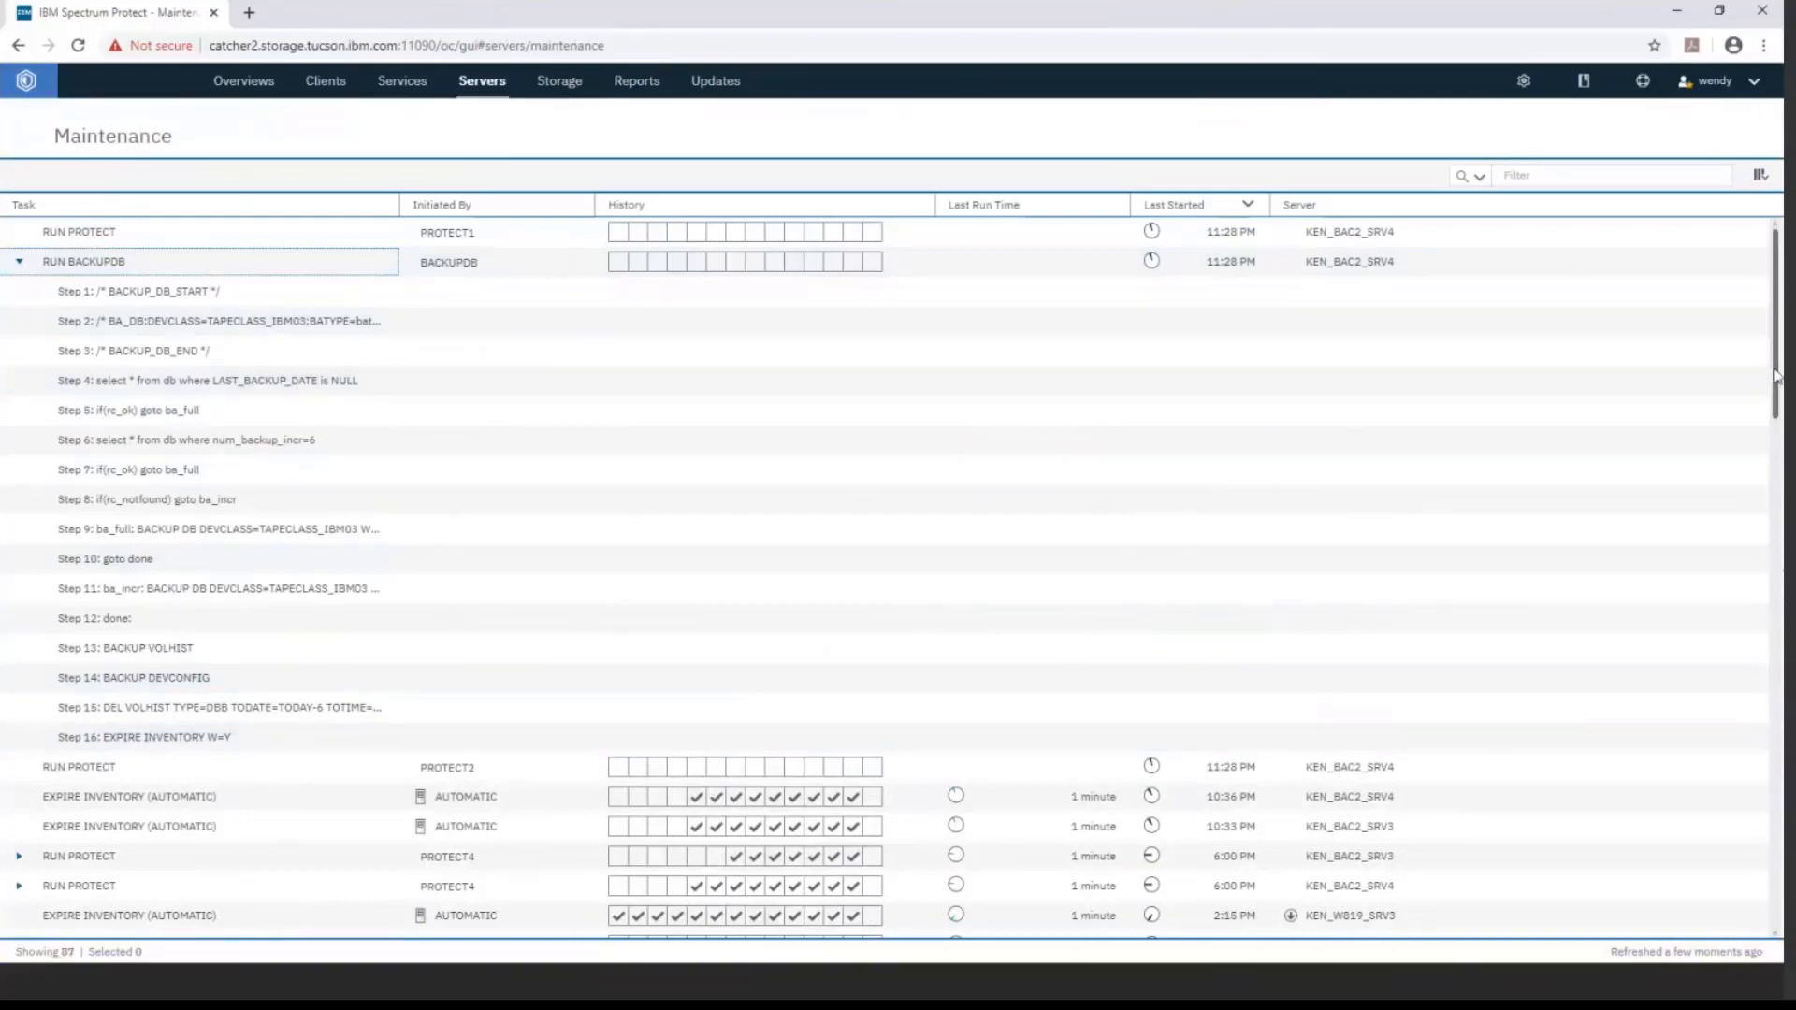
mouse_move(1775, 376)
mouse_down()
mouse_move(1776, 393)
mouse_move(1776, 377)
mouse_up()
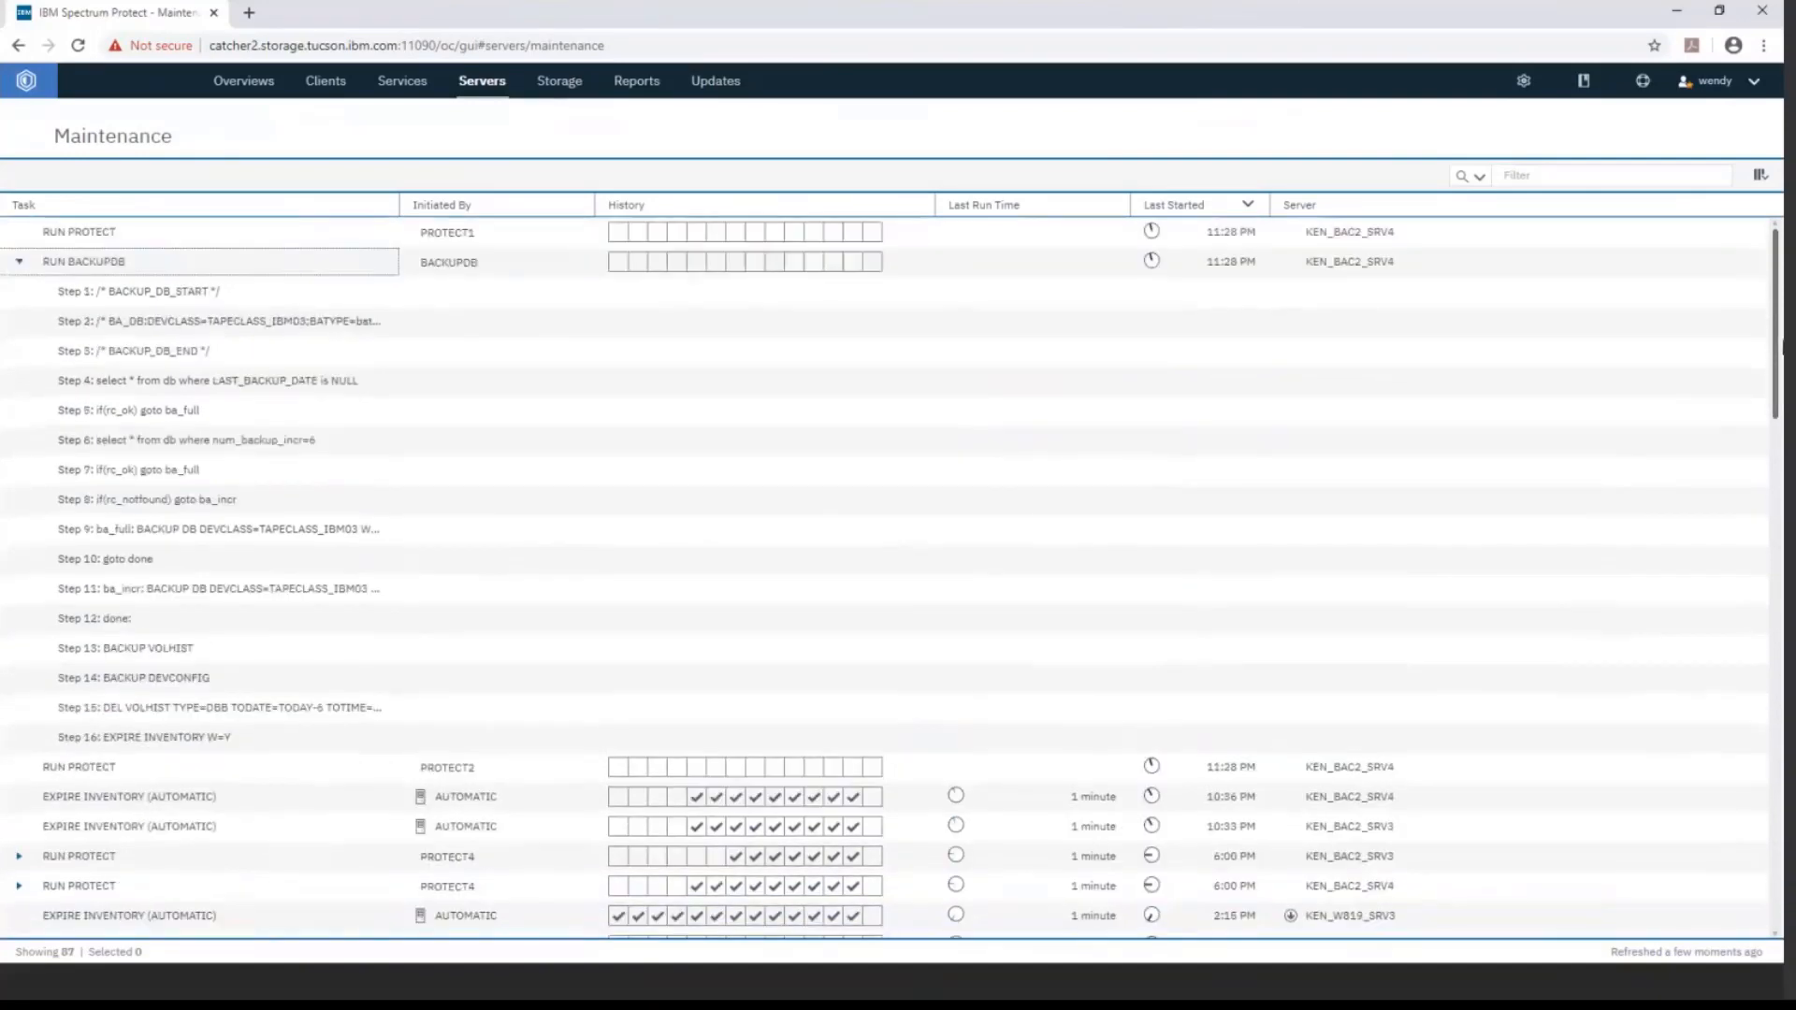